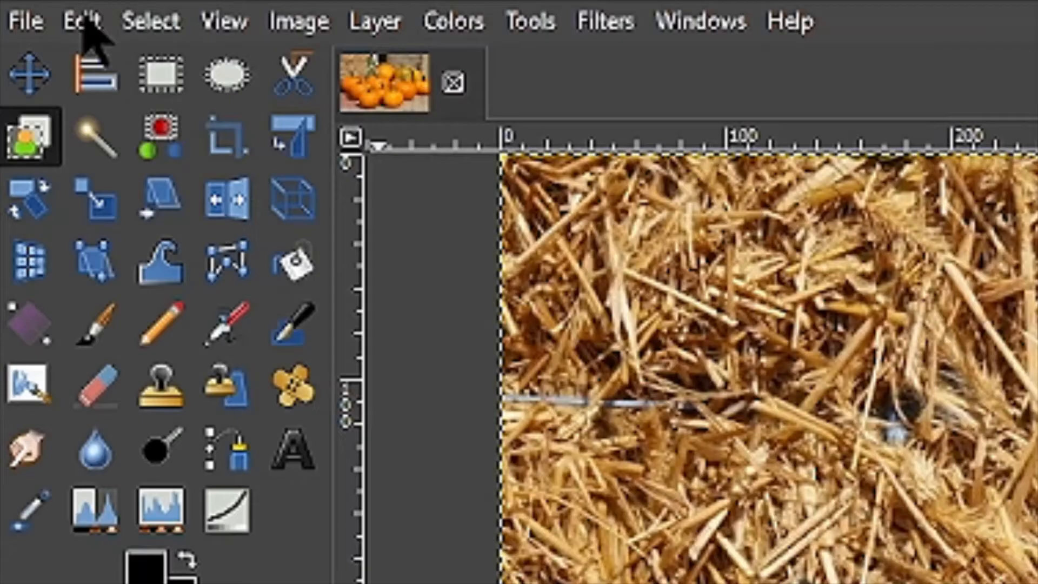
# Enable tool groups in the toolbox preferences and open the group containing Foreground Select.
pyautogui.click(26, 20)
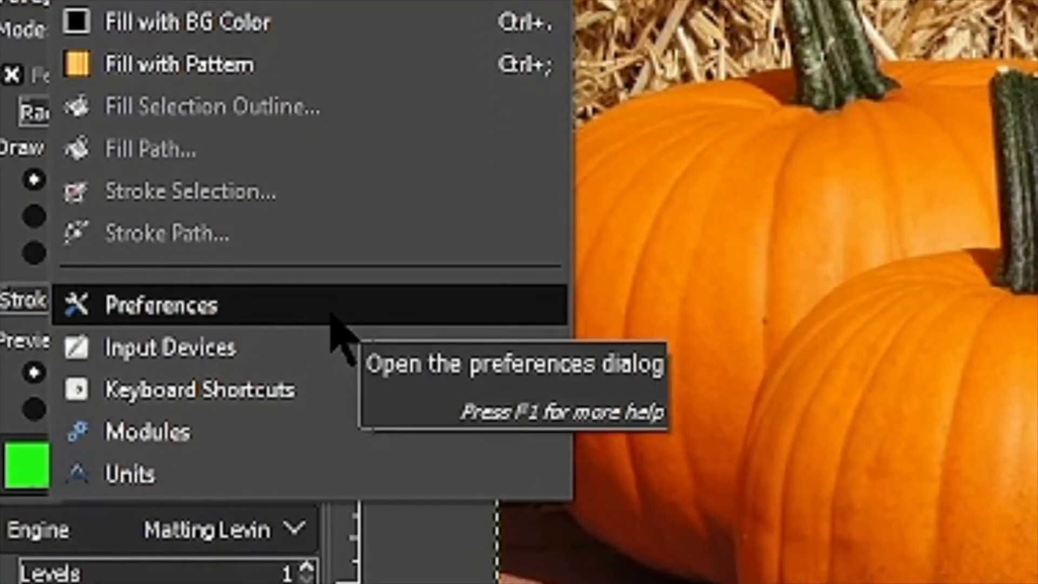
pyautogui.click(331, 317)
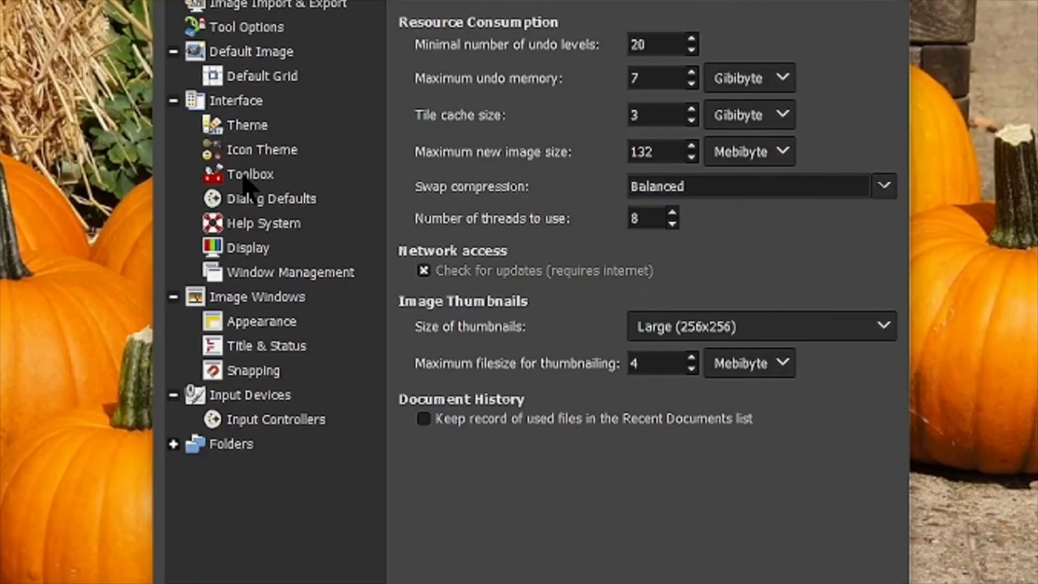
pyautogui.click(246, 187)
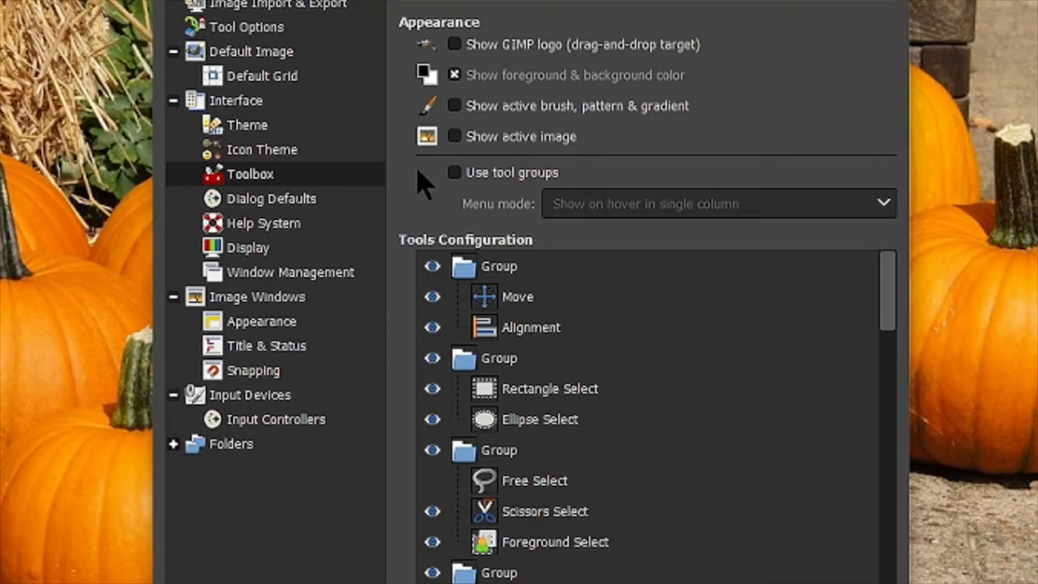
pyautogui.click(453, 173)
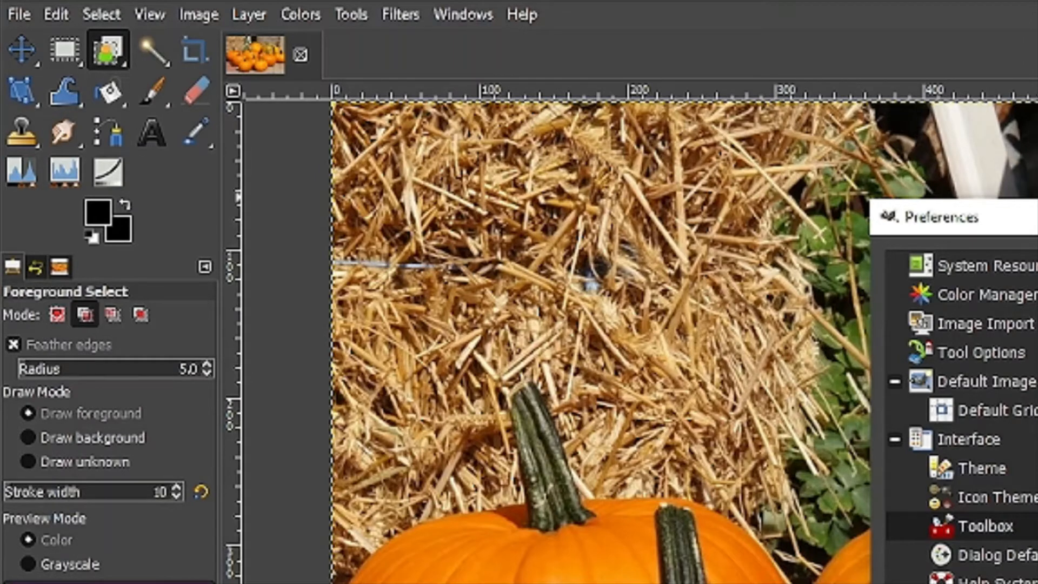
pyautogui.press('Escape')
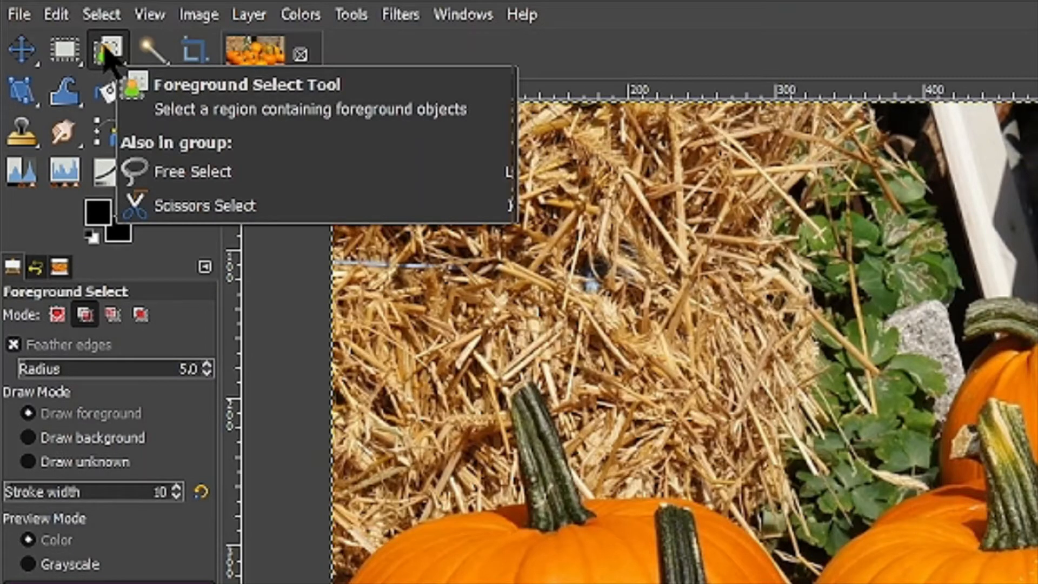
pyautogui.rightClick(106, 52)
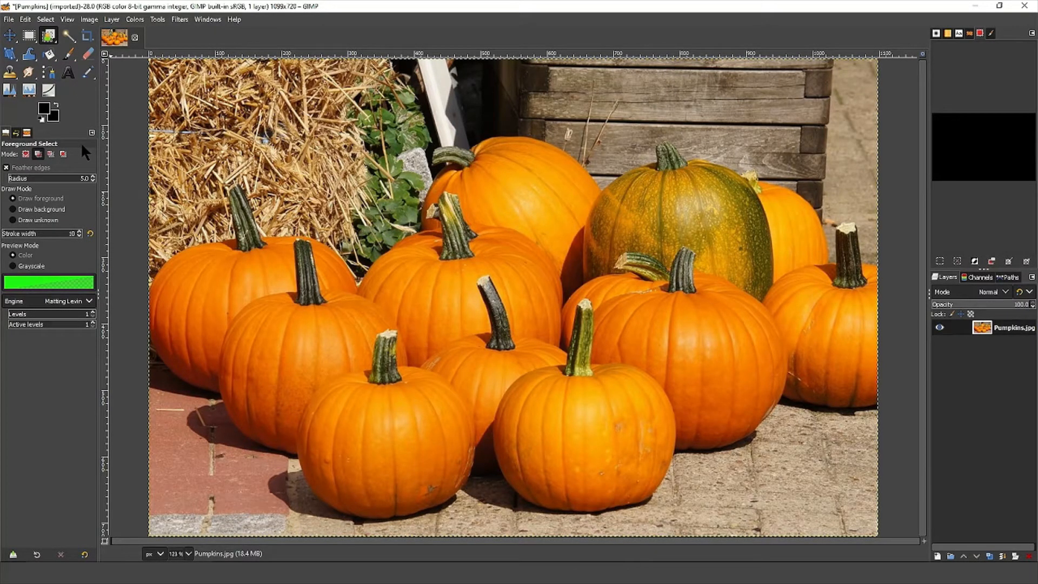
# Turn off the use of tool groups in the toolbox preferences.
pyautogui.click(25, 20)
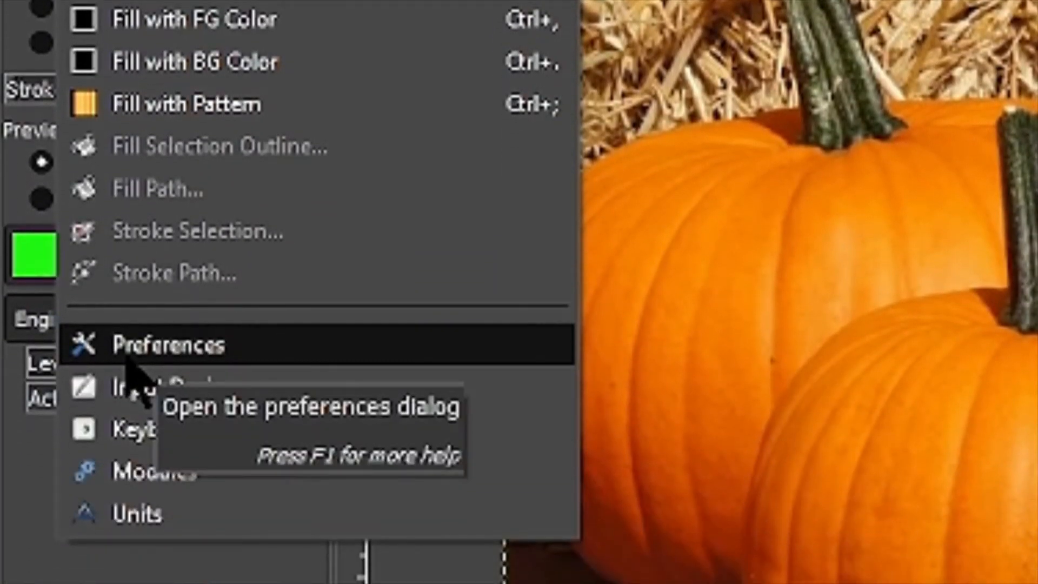
pyautogui.click(133, 372)
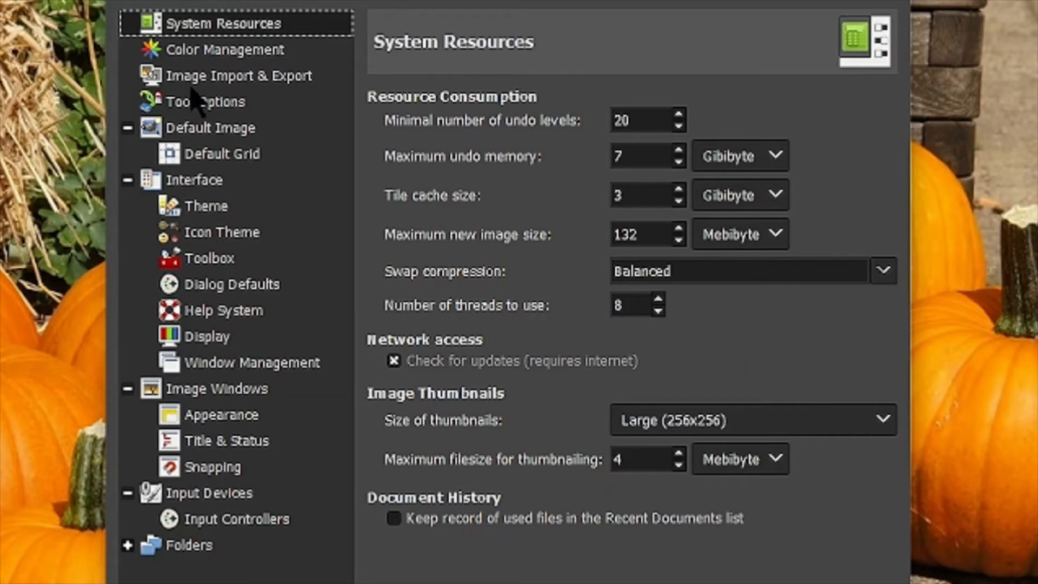
pyautogui.click(214, 262)
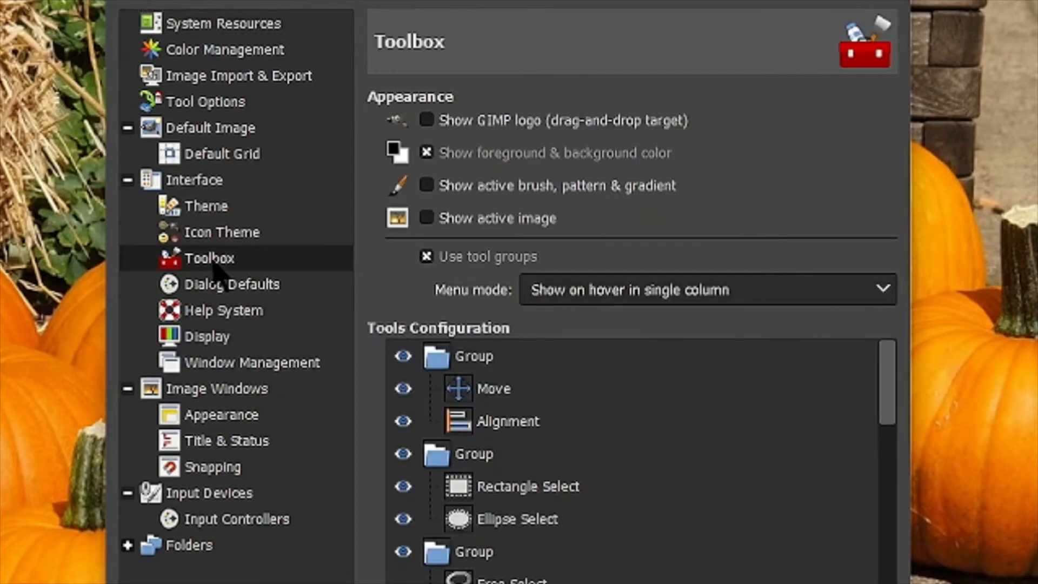
pyautogui.click(427, 261)
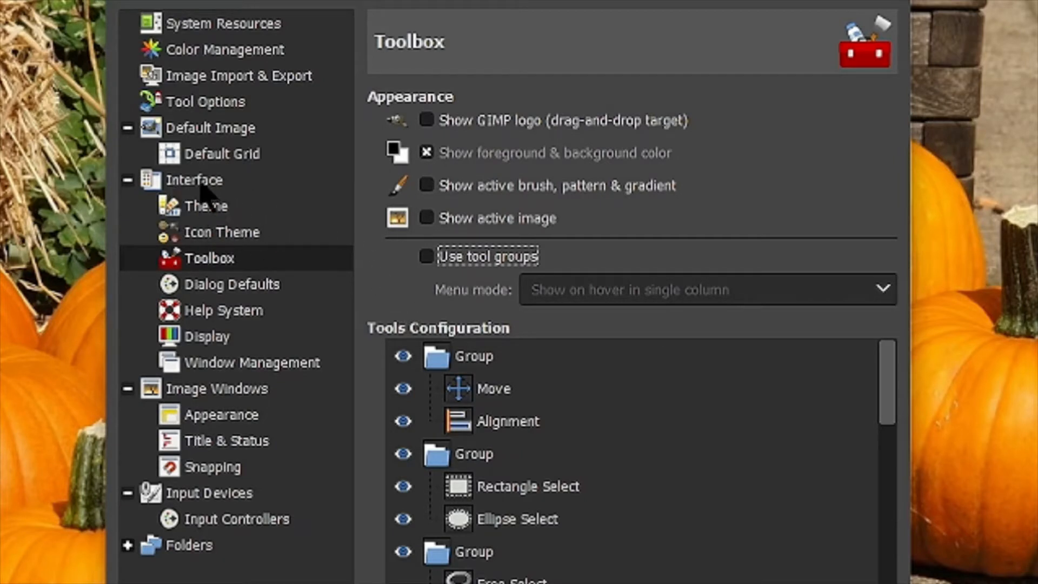
# Set the icon theme to a custom icon size of Large, trying Huge and Medium on the way, and apply the preferences.
pyautogui.click(243, 234)
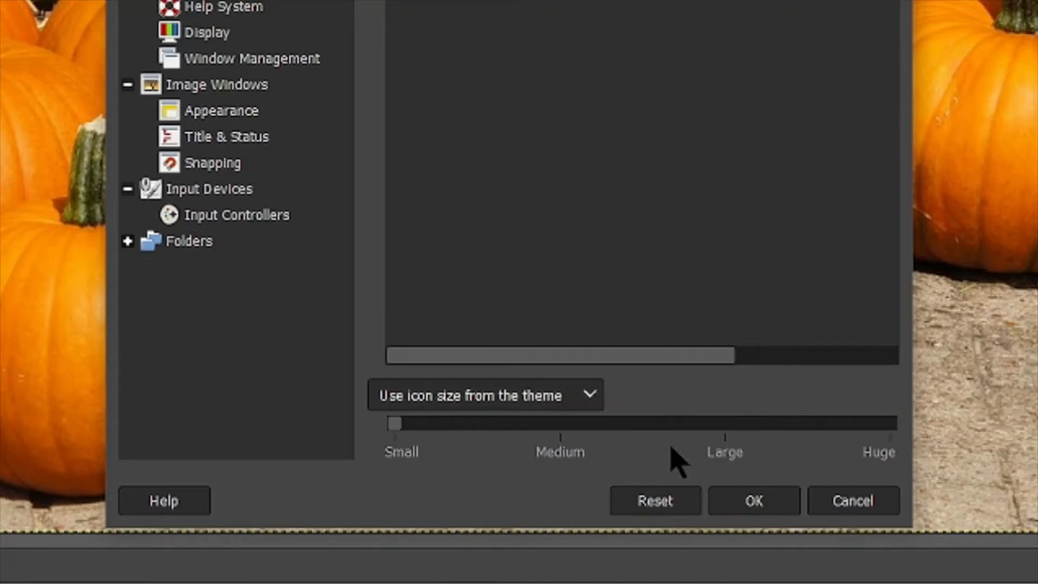
pyautogui.click(589, 403)
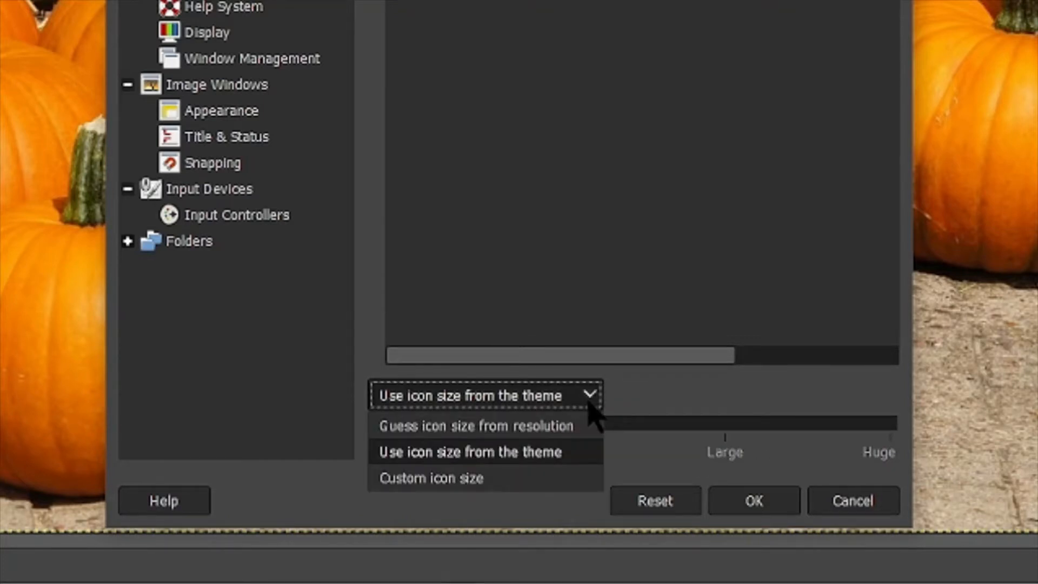
pyautogui.click(487, 480)
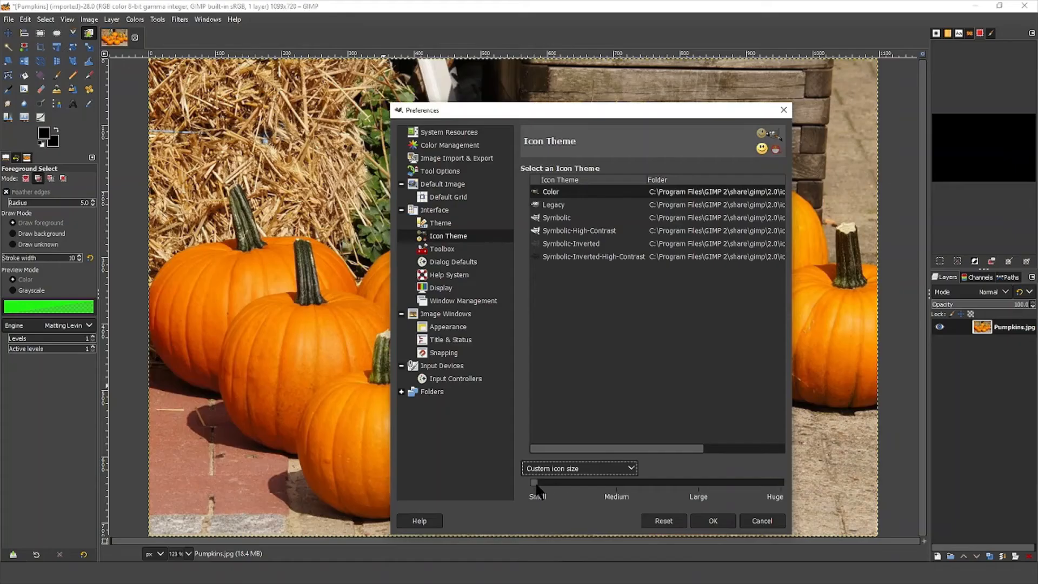
pyautogui.moveTo(536, 483); pyautogui.dragTo(698, 483)
pyautogui.moveTo(769, 490); pyautogui.dragTo(781, 488)
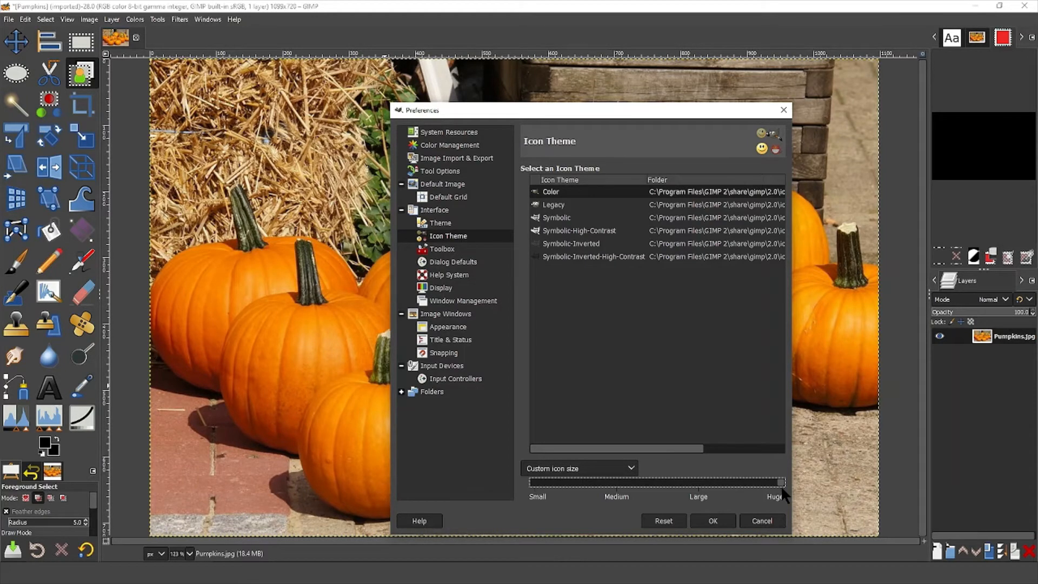
pyautogui.moveTo(778, 486); pyautogui.dragTo(615, 490)
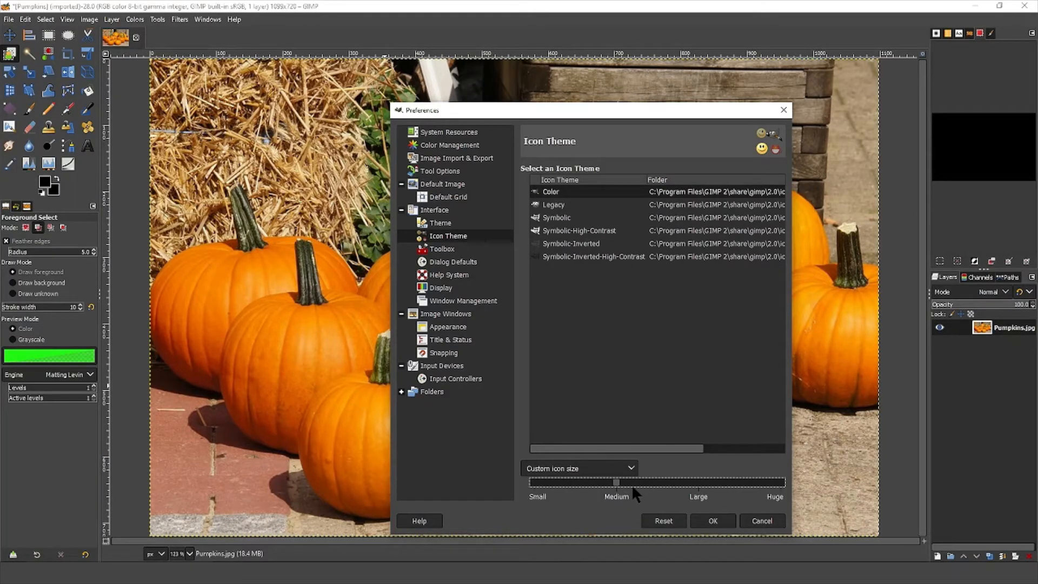
pyautogui.click(659, 483)
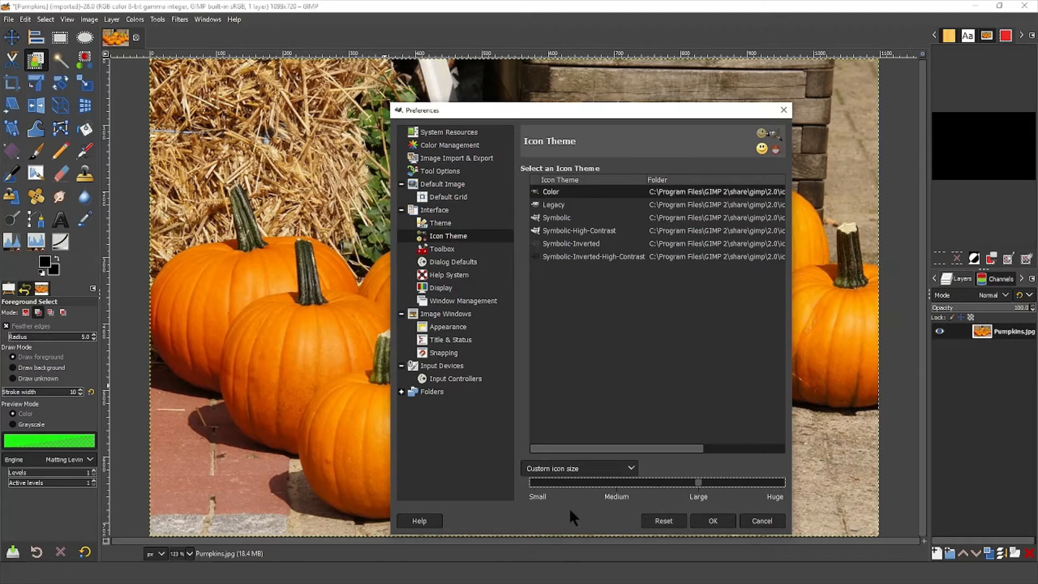
pyautogui.click(714, 520)
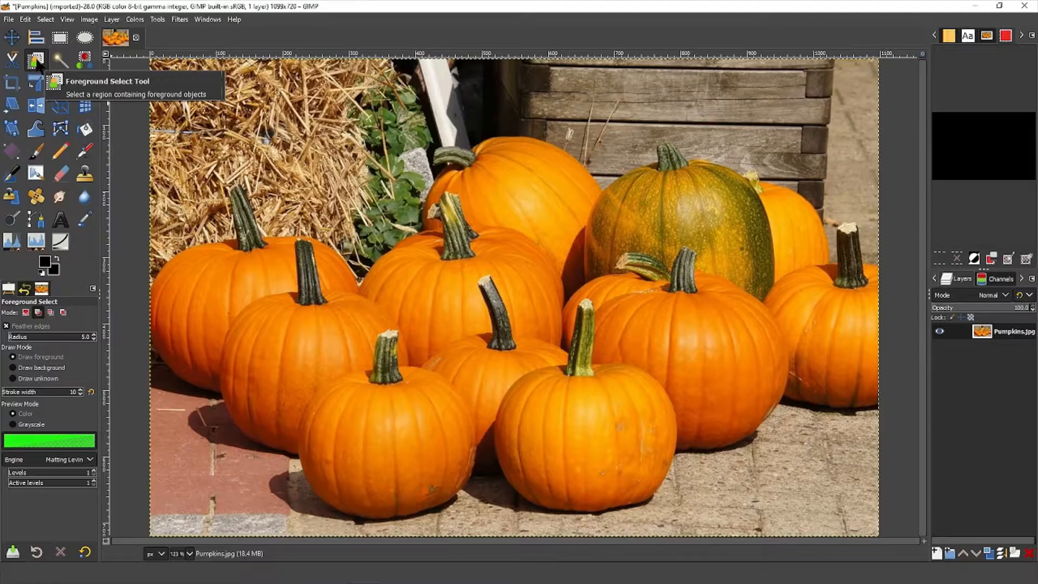
pyautogui.click(120, 162)
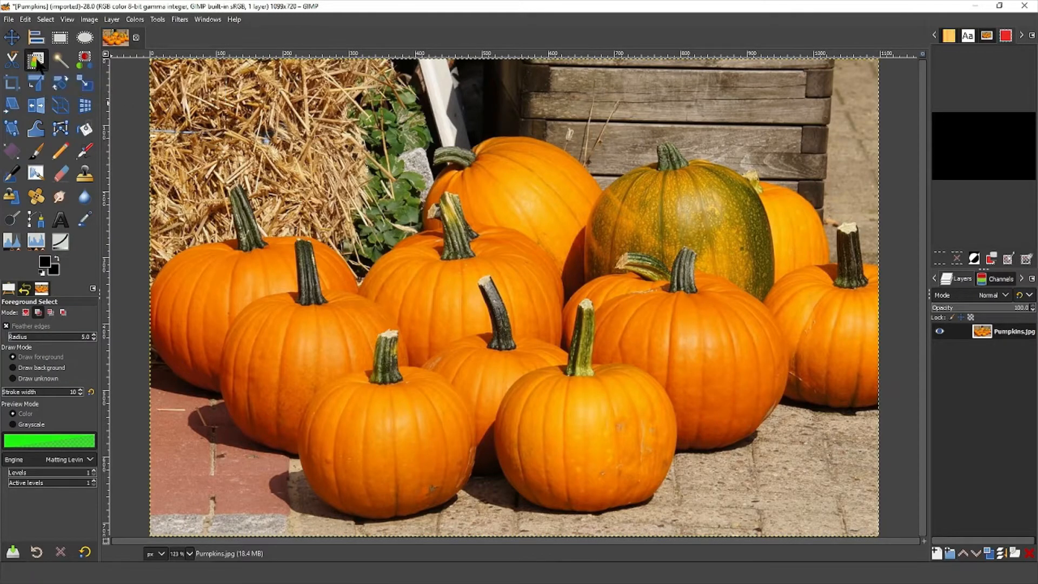
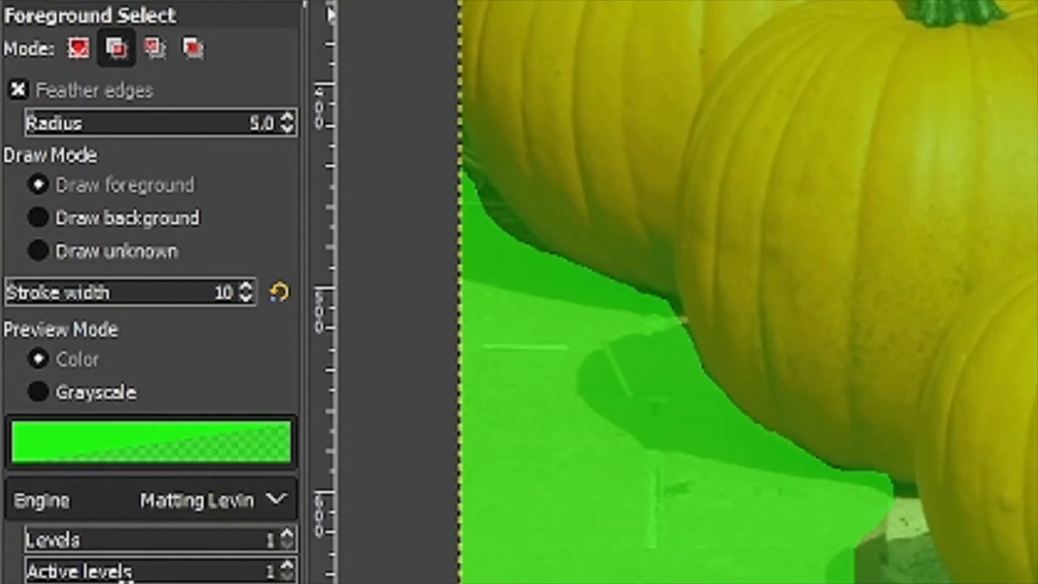
# Change the Foreground Select mask's preview color to a bright blue.
pyautogui.click(127, 450)
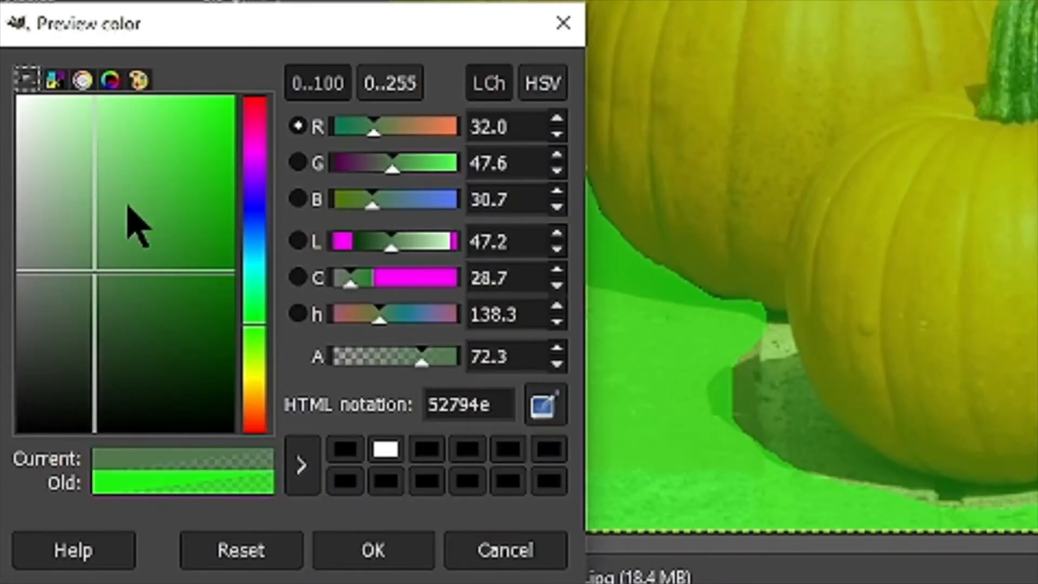
pyautogui.click(254, 212)
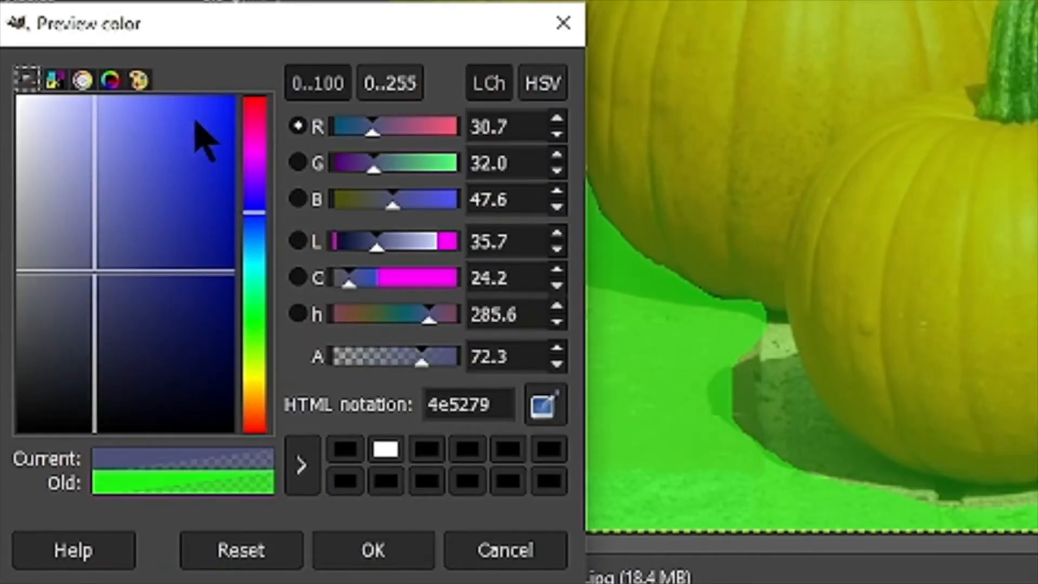
pyautogui.click(196, 122)
pyautogui.click(346, 545)
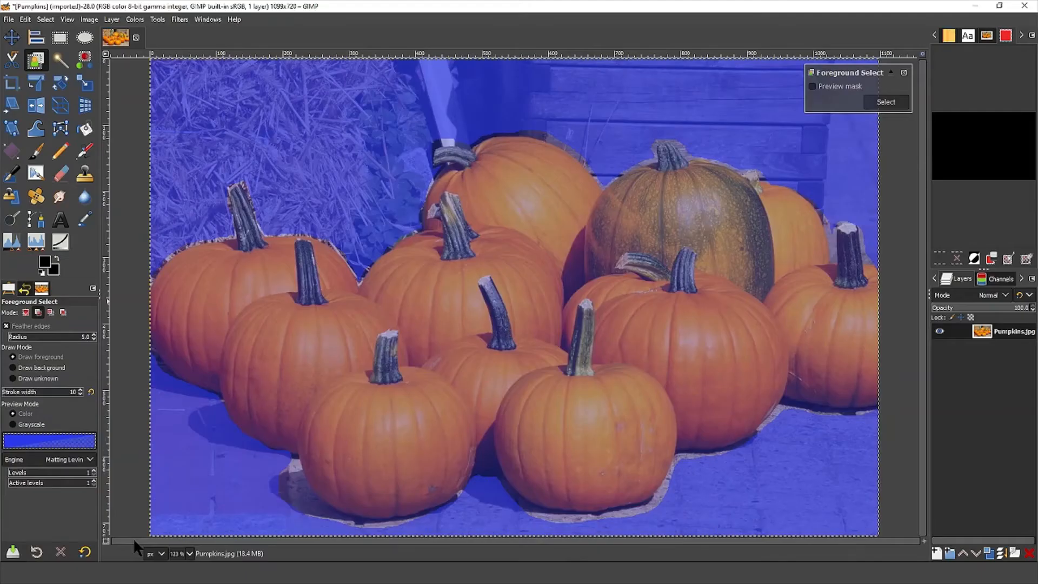
# Set the Foreground Select mask's preview color to green 24e155.
pyautogui.click(70, 275)
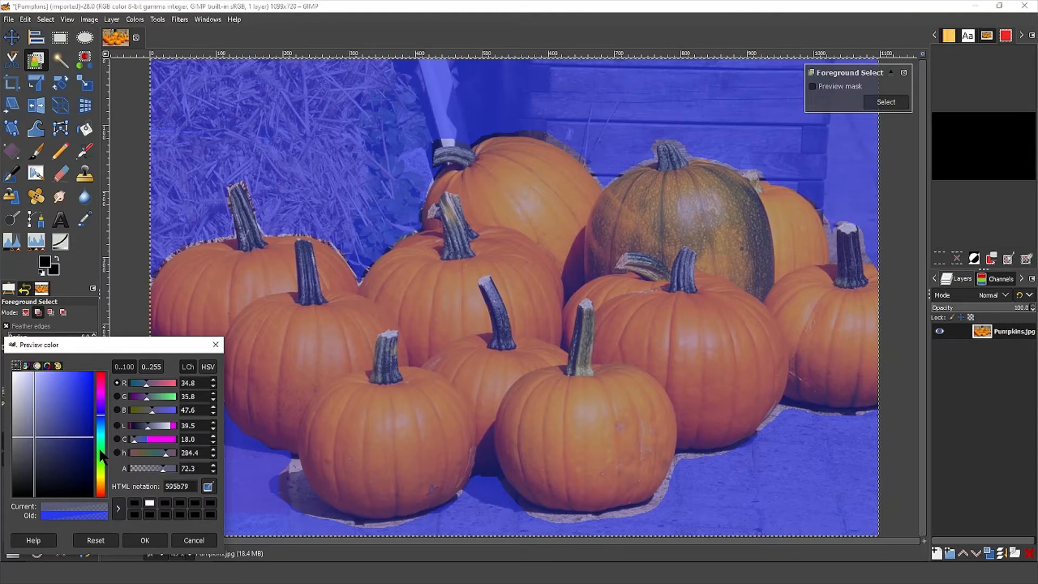
pyautogui.click(100, 451)
pyautogui.click(80, 385)
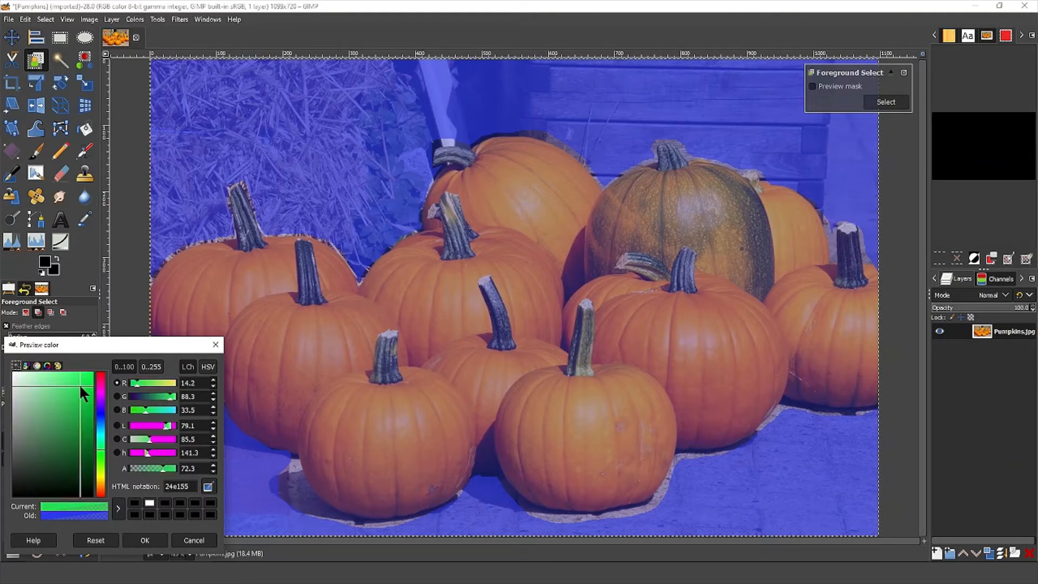
pyautogui.click(145, 541)
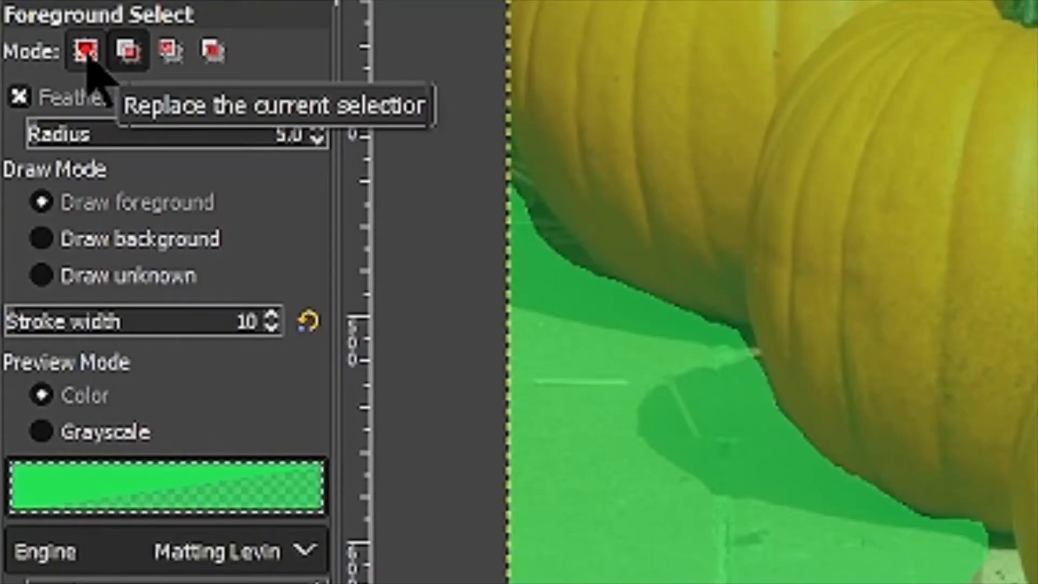
# Configure Foreground Select to replace the current selection, with a feather radius of 3.0 and a stroke width of 47.
pyautogui.click(86, 52)
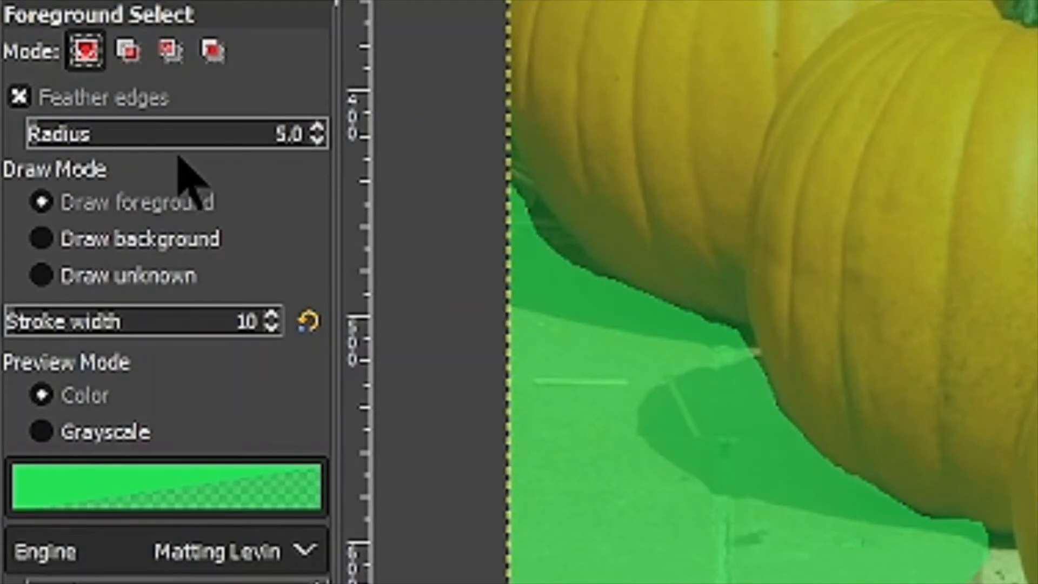
pyautogui.click(319, 142)
pyautogui.click(318, 142)
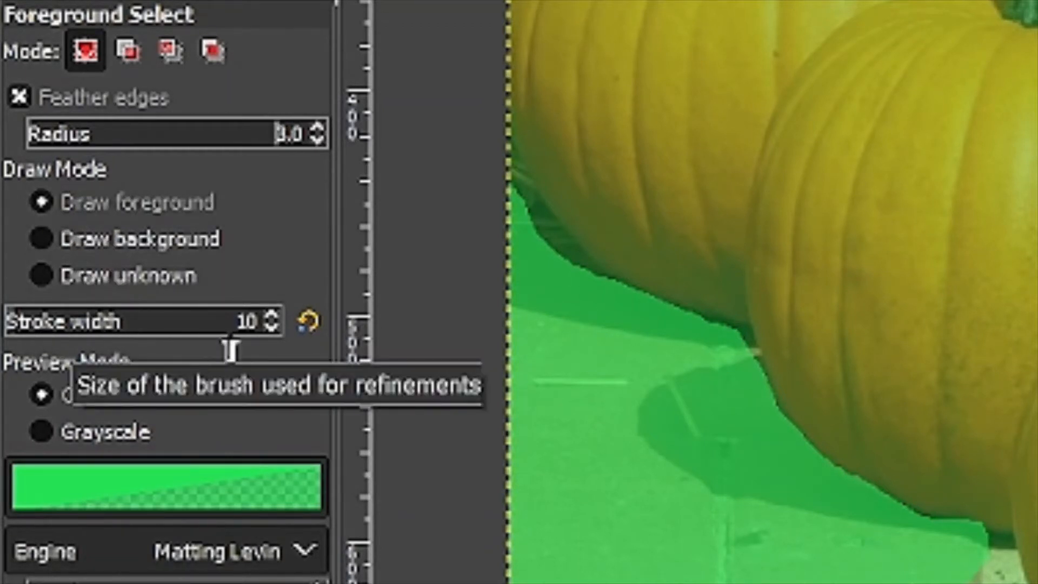
pyautogui.scroll(3, 272, 320)
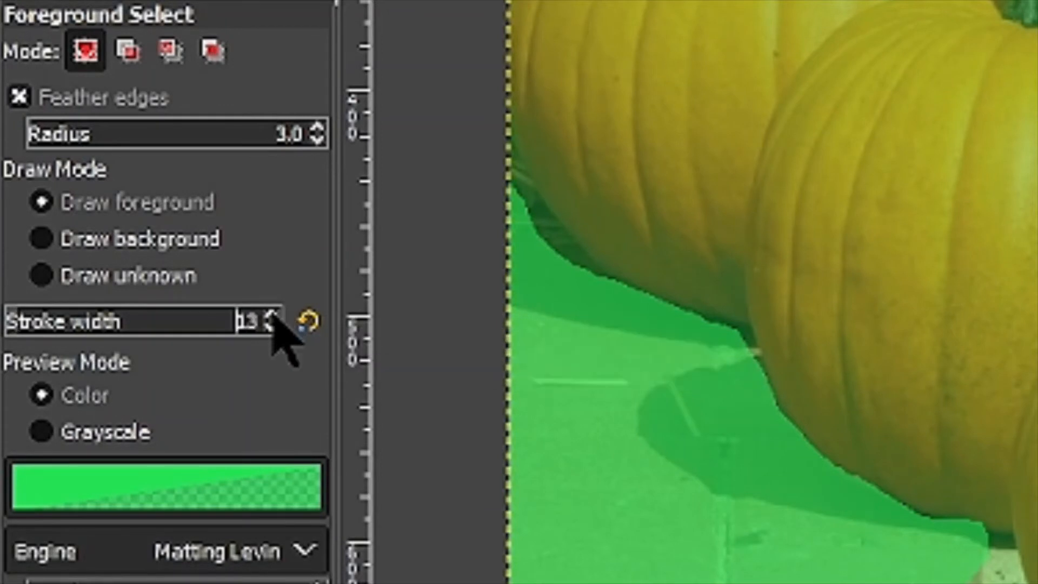
pyautogui.scroll(20, 272, 320)
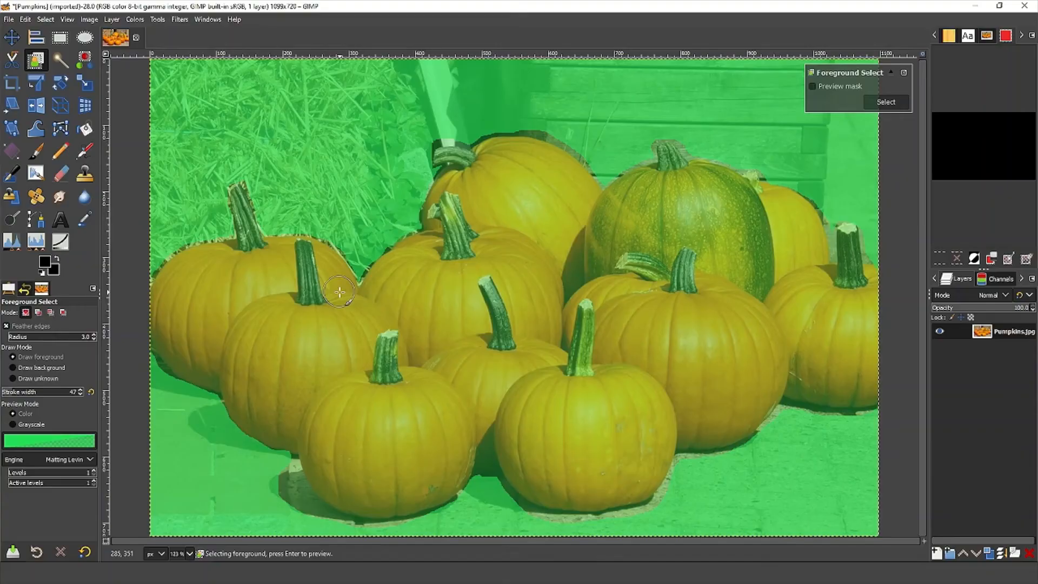
# Paint foreground strokes just inside the outer edges of the pumpkin group, all the way around it.
pyautogui.moveTo(338, 293)
pyautogui.mouseDown()
pyautogui.moveTo(325, 264)
pyautogui.moveTo(297, 252)
pyautogui.moveTo(186, 268)
pyautogui.moveTo(170, 291)
pyautogui.moveTo(173, 340)
pyautogui.moveTo(186, 359)
pyautogui.moveTo(243, 381)
pyautogui.mouseUp()
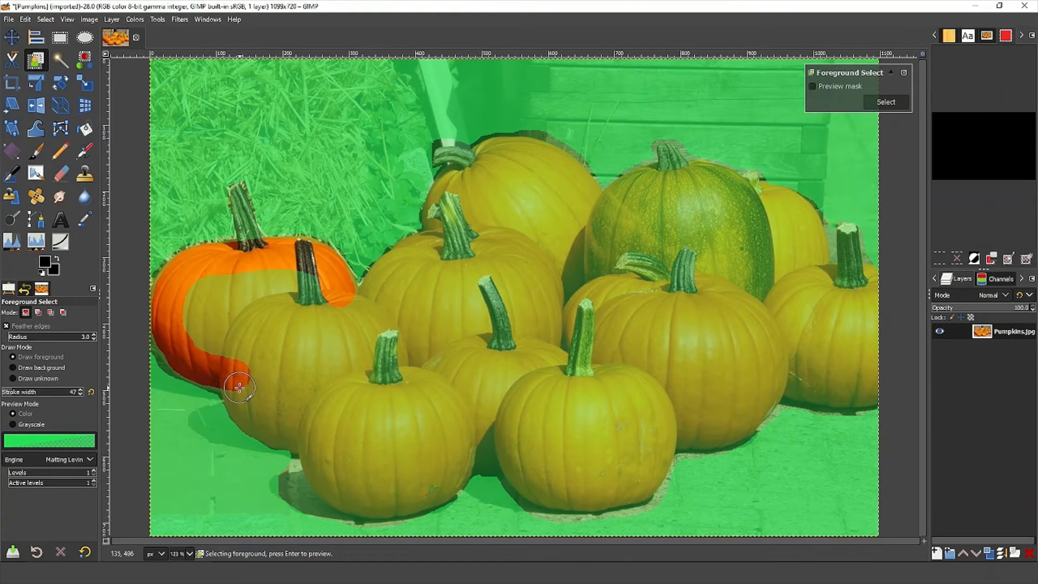
pyautogui.moveTo(239, 387); pyautogui.dragTo(248, 408)
pyautogui.moveTo(255, 416)
pyautogui.mouseDown()
pyautogui.moveTo(338, 444)
pyautogui.moveTo(321, 458)
pyautogui.moveTo(332, 474)
pyautogui.moveTo(378, 497)
pyautogui.moveTo(442, 476)
pyautogui.moveTo(462, 427)
pyautogui.moveTo(513, 443)
pyautogui.moveTo(458, 464)
pyautogui.moveTo(448, 482)
pyautogui.moveTo(369, 500)
pyautogui.moveTo(333, 485)
pyautogui.moveTo(319, 424)
pyautogui.mouseUp()
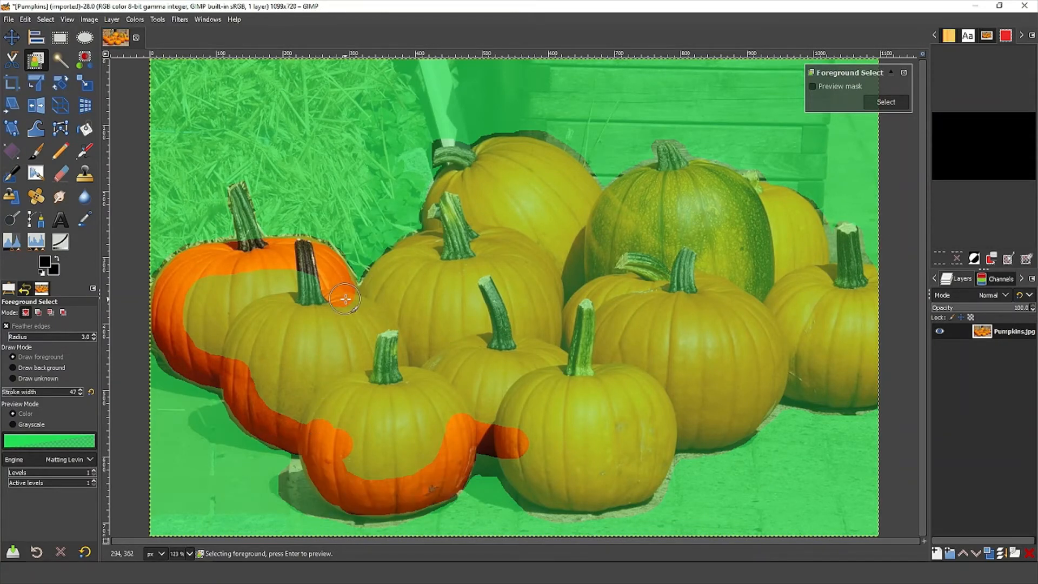
pyautogui.moveTo(345, 299); pyautogui.dragTo(385, 293)
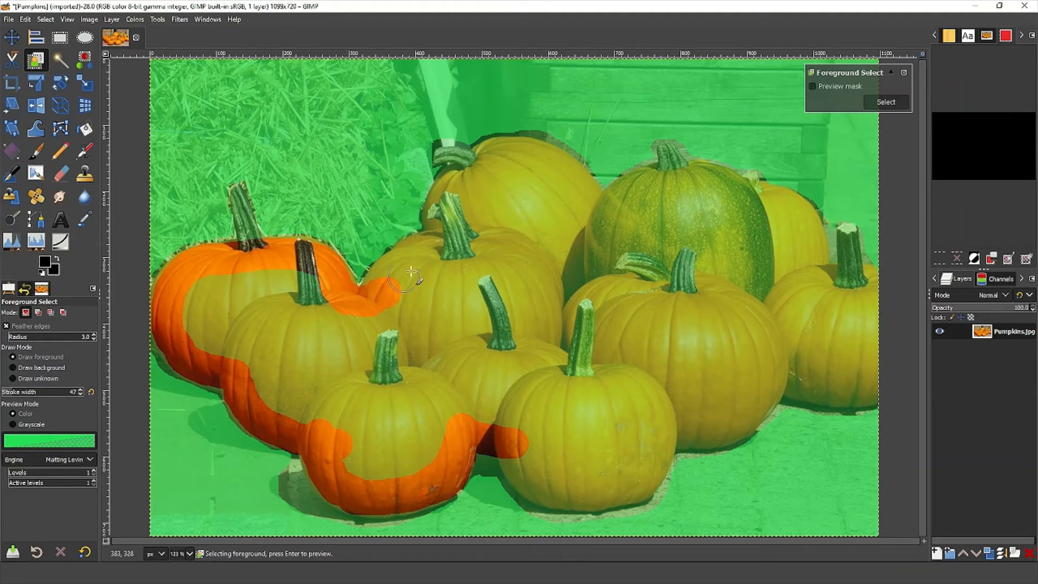
pyautogui.moveTo(429, 250)
pyautogui.mouseDown()
pyautogui.moveTo(395, 269)
pyautogui.moveTo(381, 293)
pyautogui.mouseUp()
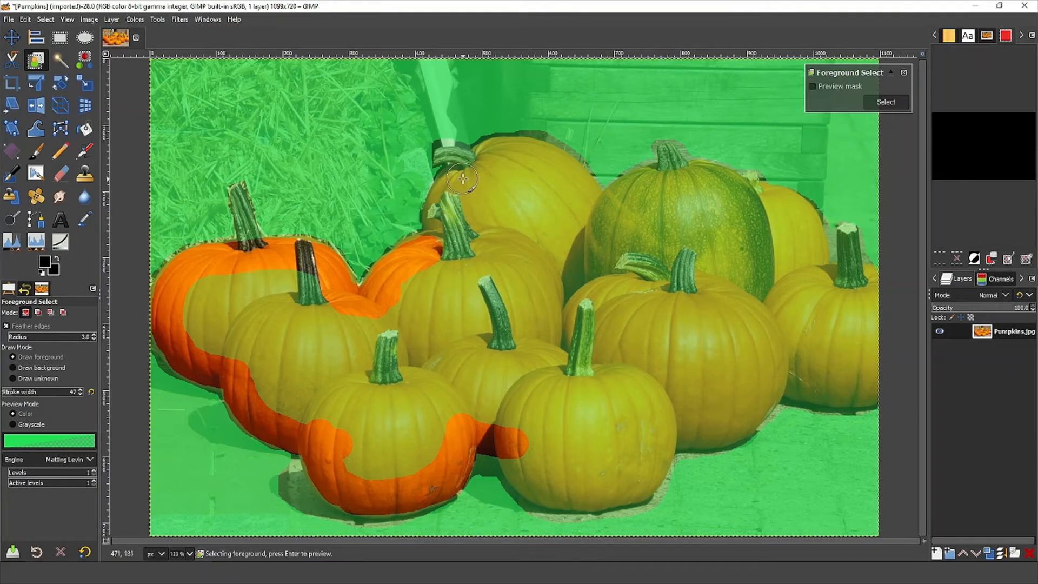
pyautogui.moveTo(463, 179)
pyautogui.mouseDown()
pyautogui.moveTo(445, 198)
pyautogui.moveTo(442, 242)
pyautogui.moveTo(398, 256)
pyautogui.mouseUp()
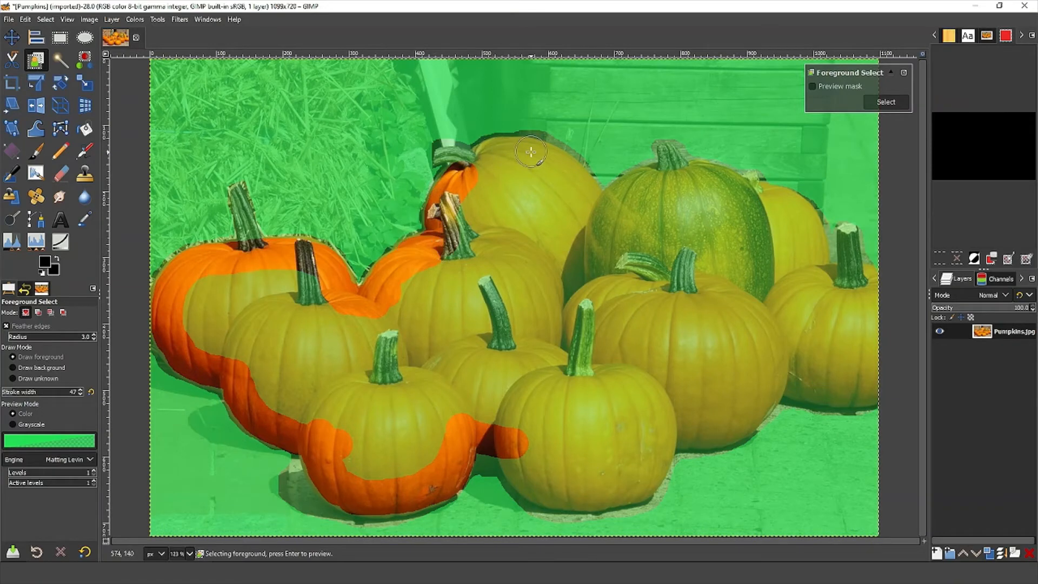
pyautogui.moveTo(529, 157)
pyautogui.mouseDown()
pyautogui.moveTo(474, 174)
pyautogui.moveTo(501, 158)
pyautogui.moveTo(549, 164)
pyautogui.moveTo(607, 225)
pyautogui.moveTo(618, 204)
pyautogui.moveTo(671, 175)
pyautogui.moveTo(752, 201)
pyautogui.mouseUp()
pyautogui.moveTo(752, 203)
pyautogui.mouseDown()
pyautogui.moveTo(801, 220)
pyautogui.moveTo(809, 258)
pyautogui.mouseUp()
pyautogui.moveTo(814, 279)
pyautogui.mouseDown()
pyautogui.moveTo(839, 282)
pyautogui.moveTo(867, 389)
pyautogui.moveTo(754, 367)
pyautogui.mouseUp()
pyautogui.moveTo(762, 373)
pyautogui.mouseDown()
pyautogui.moveTo(753, 403)
pyautogui.moveTo(728, 420)
pyautogui.moveTo(665, 433)
pyautogui.mouseUp()
pyautogui.moveTo(651, 437)
pyautogui.mouseDown()
pyautogui.moveTo(647, 463)
pyautogui.moveTo(621, 486)
pyautogui.moveTo(531, 475)
pyautogui.moveTo(498, 432)
pyautogui.mouseUp()
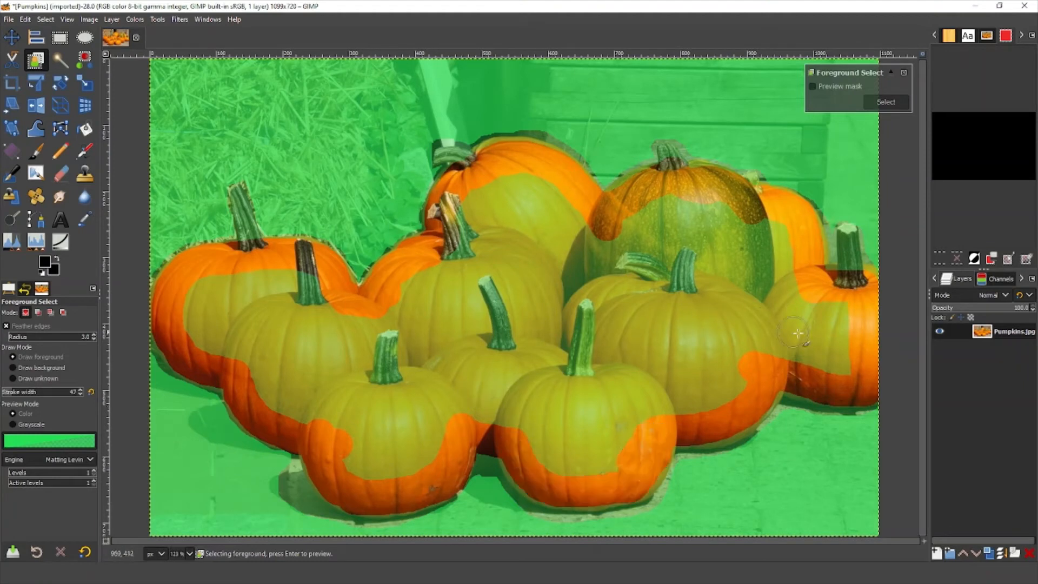
# Paint foreground strokes over the remaining interior of all the pumpkins, filling the small gaps left between strokes.
pyautogui.moveTo(204, 285)
pyautogui.mouseDown()
pyautogui.moveTo(310, 279)
pyautogui.moveTo(192, 317)
pyautogui.moveTo(375, 330)
pyautogui.moveTo(313, 312)
pyautogui.moveTo(262, 362)
pyautogui.moveTo(214, 350)
pyautogui.moveTo(209, 333)
pyautogui.moveTo(300, 368)
pyautogui.moveTo(491, 287)
pyautogui.moveTo(472, 265)
pyautogui.moveTo(429, 298)
pyautogui.moveTo(539, 227)
pyautogui.moveTo(544, 234)
pyautogui.moveTo(499, 213)
pyautogui.moveTo(535, 178)
pyautogui.moveTo(493, 234)
pyautogui.moveTo(535, 246)
pyautogui.moveTo(458, 268)
pyautogui.moveTo(480, 214)
pyautogui.moveTo(473, 236)
pyautogui.moveTo(460, 215)
pyautogui.moveTo(726, 282)
pyautogui.moveTo(753, 273)
pyautogui.moveTo(640, 253)
pyautogui.moveTo(566, 226)
pyautogui.moveTo(665, 237)
pyautogui.moveTo(718, 220)
pyautogui.moveTo(706, 215)
pyautogui.moveTo(651, 235)
pyautogui.moveTo(638, 213)
pyautogui.moveTo(772, 263)
pyautogui.moveTo(780, 232)
pyautogui.moveTo(749, 250)
pyautogui.moveTo(732, 238)
pyautogui.moveTo(849, 344)
pyautogui.moveTo(839, 308)
pyautogui.moveTo(734, 333)
pyautogui.moveTo(783, 315)
pyautogui.moveTo(849, 368)
pyautogui.moveTo(722, 361)
pyautogui.moveTo(797, 354)
pyautogui.moveTo(738, 345)
pyautogui.moveTo(626, 286)
pyautogui.moveTo(548, 310)
pyautogui.moveTo(731, 302)
pyautogui.moveTo(511, 307)
pyautogui.moveTo(628, 296)
pyautogui.moveTo(701, 370)
pyautogui.moveTo(726, 367)
pyautogui.moveTo(540, 365)
pyautogui.moveTo(464, 336)
pyautogui.moveTo(566, 338)
pyautogui.moveTo(651, 365)
pyautogui.moveTo(689, 331)
pyautogui.moveTo(452, 368)
pyautogui.moveTo(375, 352)
pyautogui.moveTo(709, 366)
pyautogui.moveTo(713, 399)
pyautogui.moveTo(302, 394)
pyautogui.moveTo(258, 378)
pyautogui.moveTo(595, 377)
pyautogui.mouseUp()
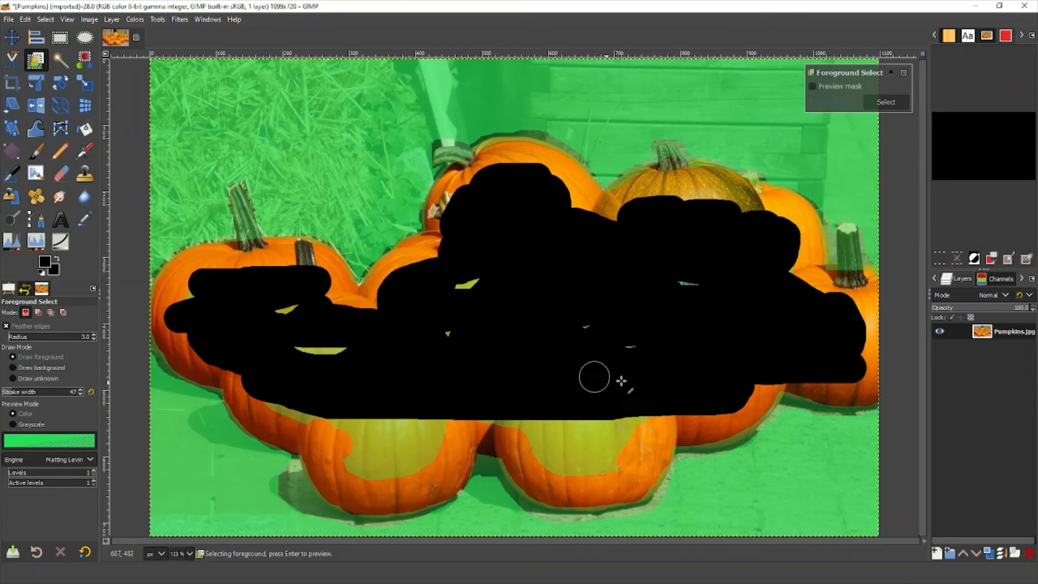
pyautogui.moveTo(637, 410)
pyautogui.mouseDown()
pyautogui.moveTo(256, 401)
pyautogui.moveTo(279, 377)
pyautogui.moveTo(356, 348)
pyautogui.moveTo(287, 315)
pyautogui.moveTo(407, 332)
pyautogui.mouseUp()
pyautogui.moveTo(470, 301); pyautogui.dragTo(484, 276)
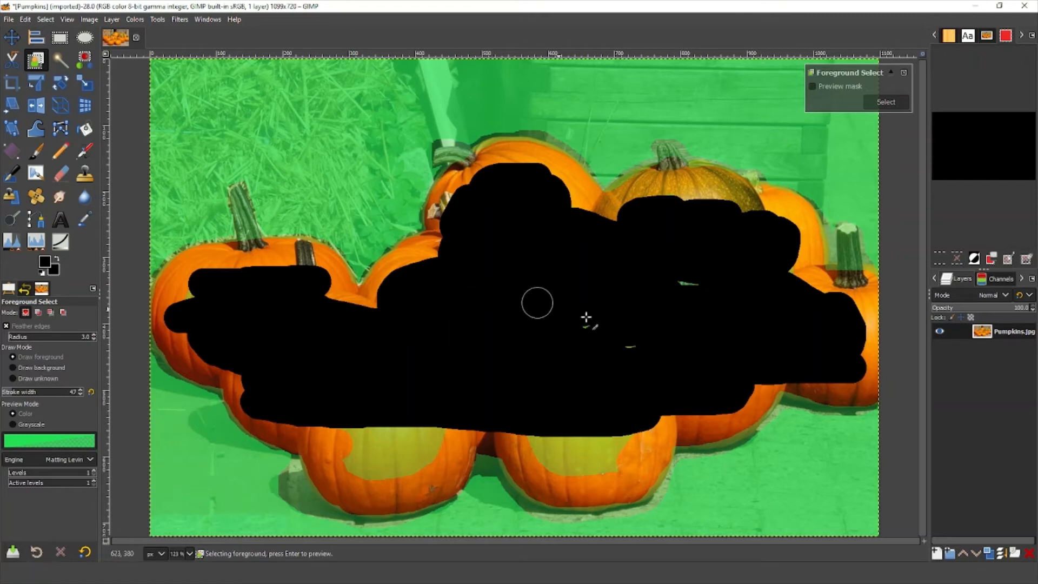
pyautogui.moveTo(617, 354)
pyautogui.mouseDown()
pyautogui.moveTo(635, 327)
pyautogui.moveTo(703, 282)
pyautogui.mouseUp()
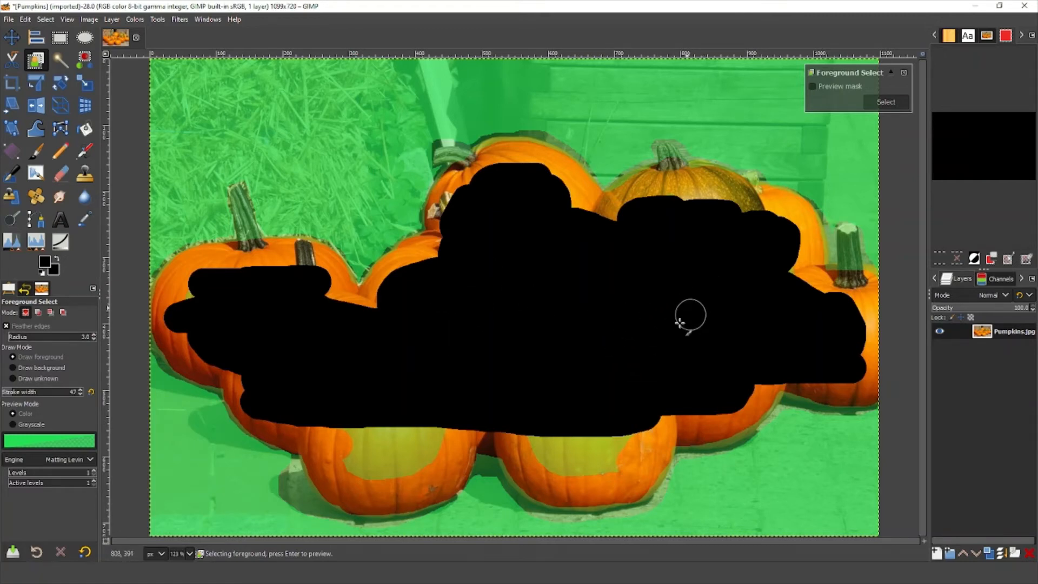
pyautogui.moveTo(658, 394)
pyautogui.mouseDown()
pyautogui.moveTo(631, 439)
pyautogui.moveTo(529, 439)
pyautogui.moveTo(520, 452)
pyautogui.moveTo(553, 466)
pyautogui.moveTo(638, 453)
pyautogui.moveTo(627, 430)
pyautogui.moveTo(508, 420)
pyautogui.moveTo(428, 436)
pyautogui.moveTo(326, 433)
pyautogui.moveTo(344, 455)
pyautogui.moveTo(451, 445)
pyautogui.moveTo(419, 466)
pyautogui.moveTo(351, 468)
pyautogui.moveTo(400, 437)
pyautogui.mouseUp()
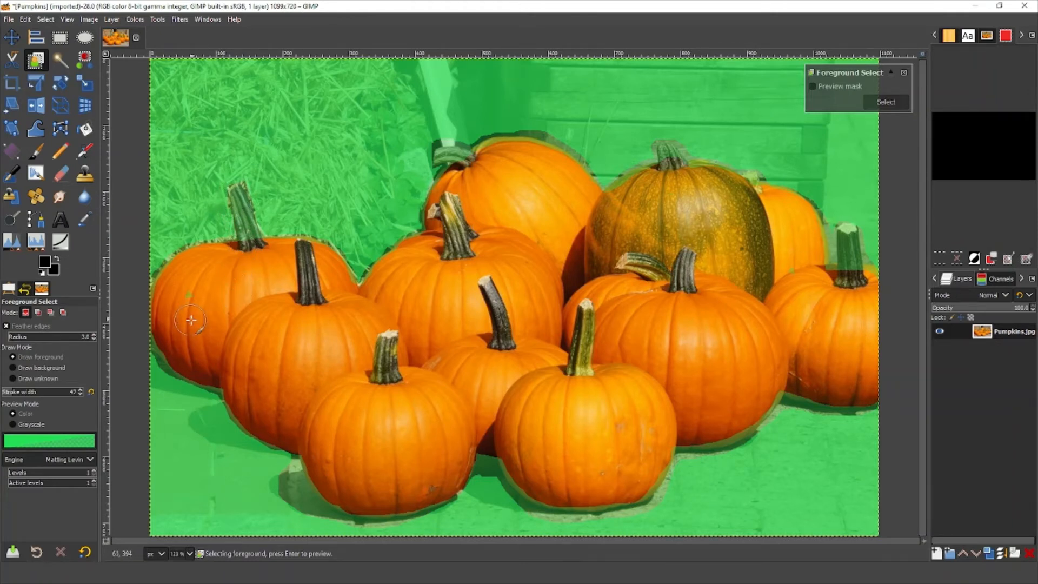
# Set the stroke width to 11 and paint the far-left pumpkin's stem as foreground.
pyautogui.click(80, 393)
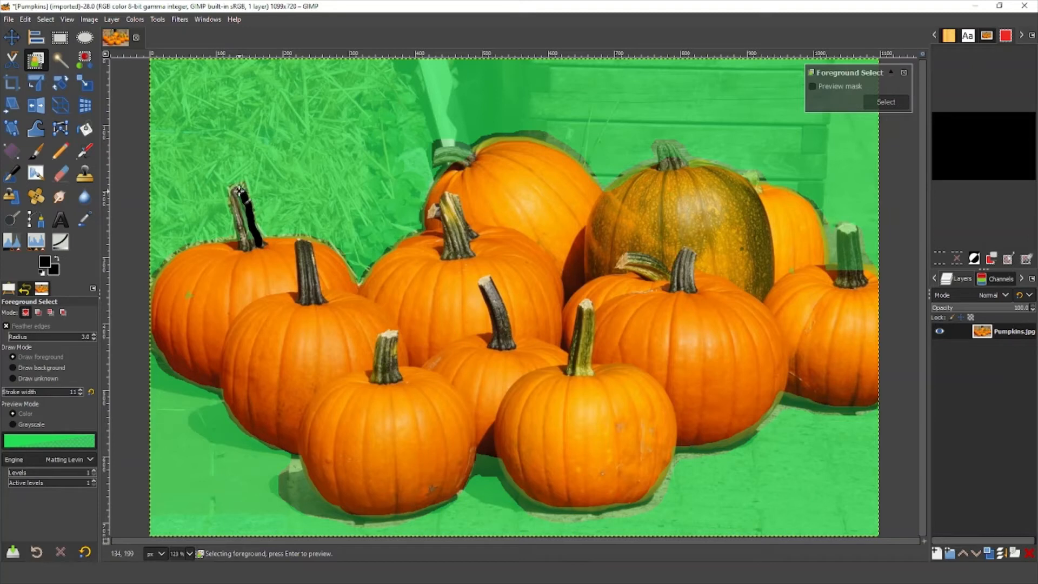
pyautogui.moveTo(249, 231); pyautogui.dragTo(252, 247)
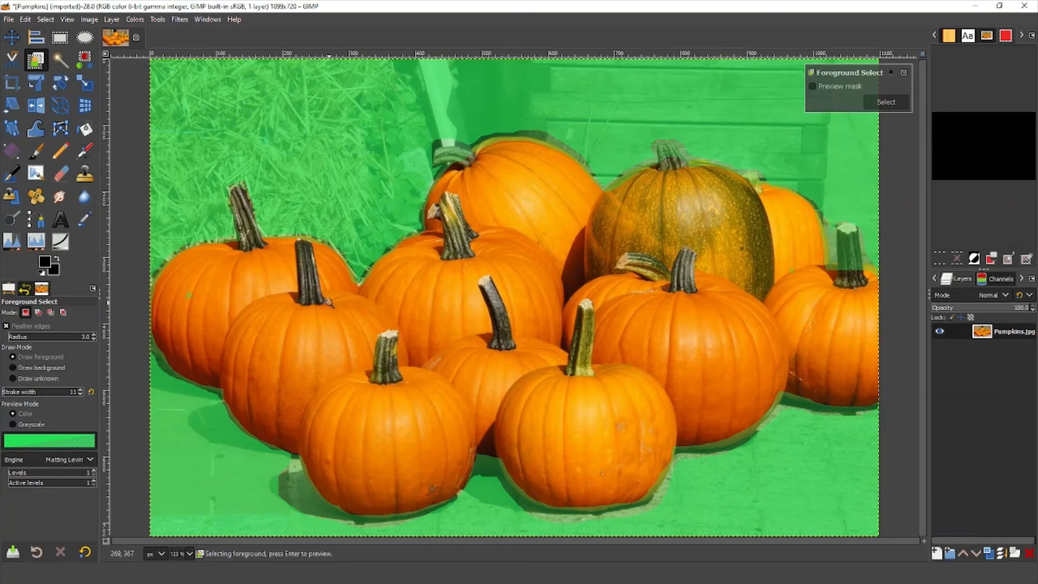
# Paint foreground along the pumpkin edges on both sides of the V-shaped gap beside the far-left pumpkin.
pyautogui.scroll(5, 328, 303)
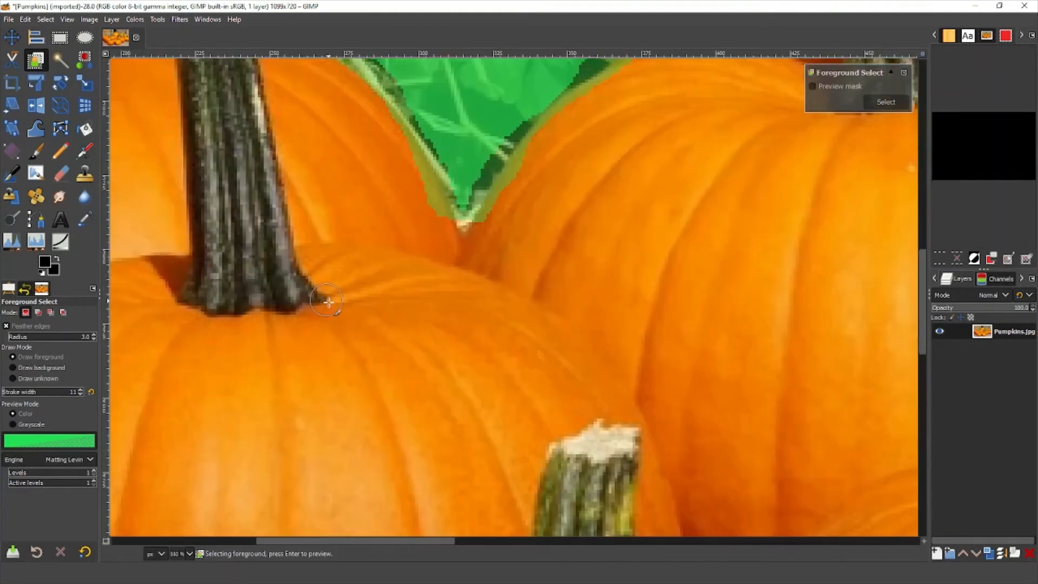
pyautogui.scroll(2, 329, 302)
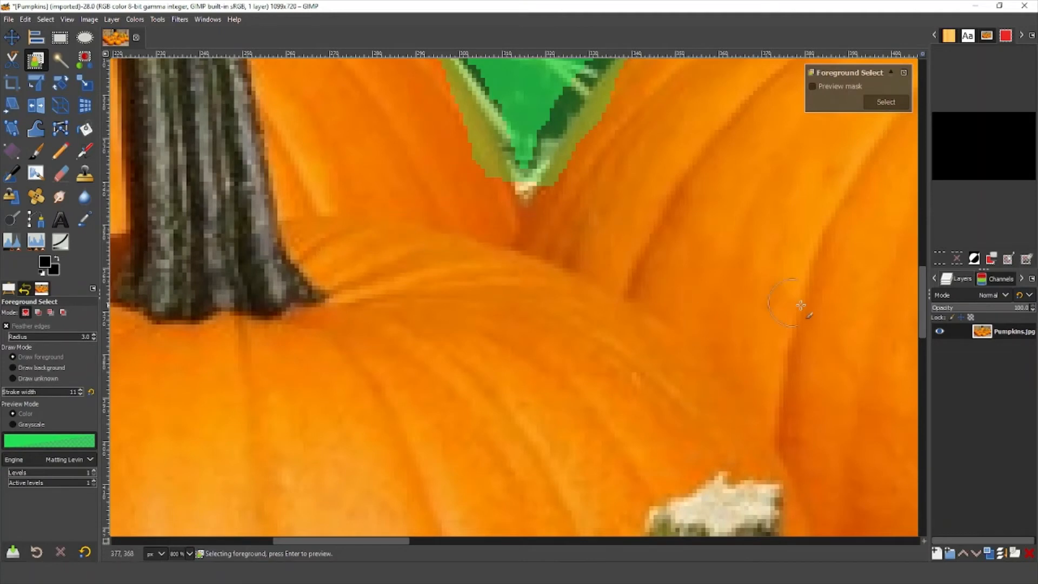
pyautogui.moveTo(922, 290); pyautogui.dragTo(927, 246)
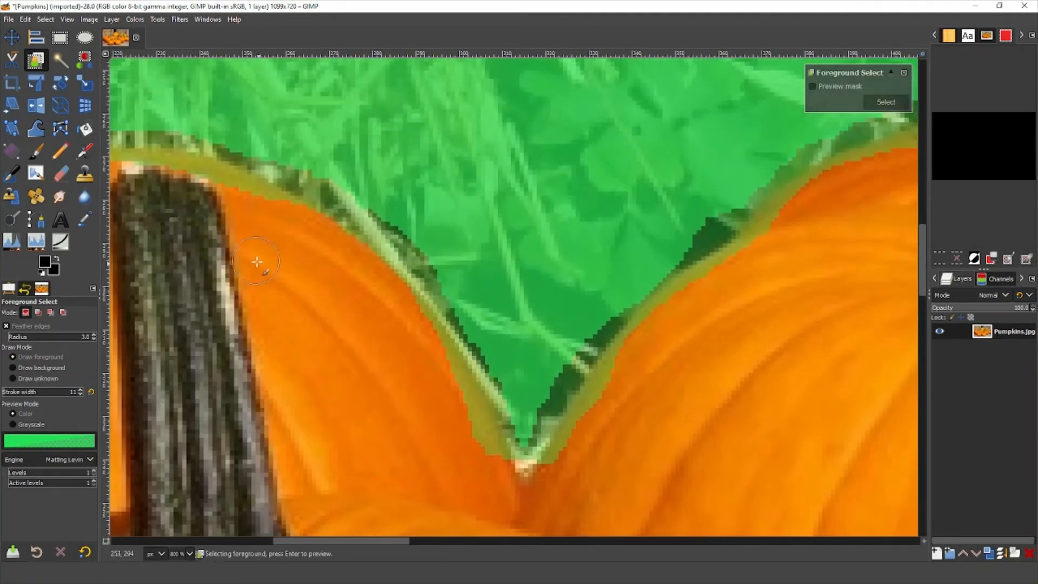
pyautogui.moveTo(158, 172)
pyautogui.mouseDown()
pyautogui.moveTo(222, 184)
pyautogui.moveTo(379, 284)
pyautogui.moveTo(496, 481)
pyautogui.moveTo(439, 361)
pyautogui.moveTo(394, 318)
pyautogui.mouseUp()
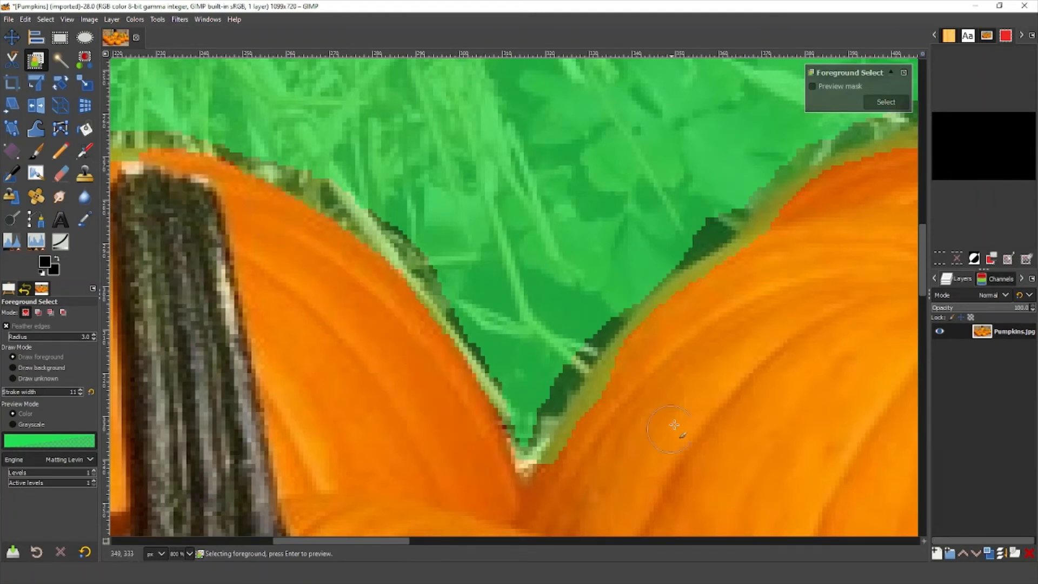
pyautogui.moveTo(718, 278)
pyautogui.mouseDown()
pyautogui.moveTo(628, 367)
pyautogui.moveTo(565, 484)
pyautogui.mouseUp()
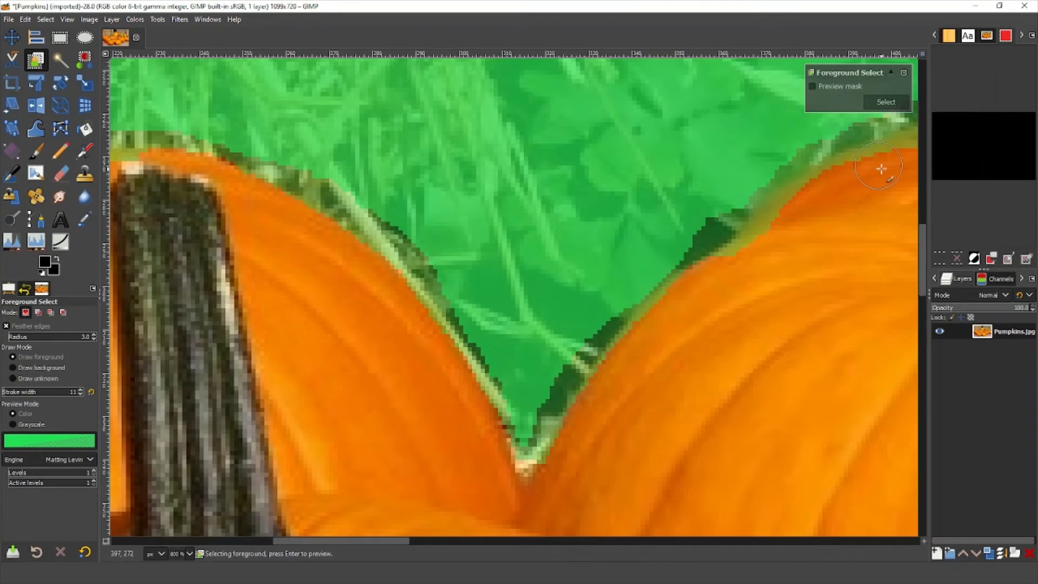
pyautogui.moveTo(881, 169)
pyautogui.mouseDown()
pyautogui.moveTo(825, 188)
pyautogui.moveTo(779, 222)
pyautogui.moveTo(765, 266)
pyautogui.moveTo(728, 278)
pyautogui.mouseUp()
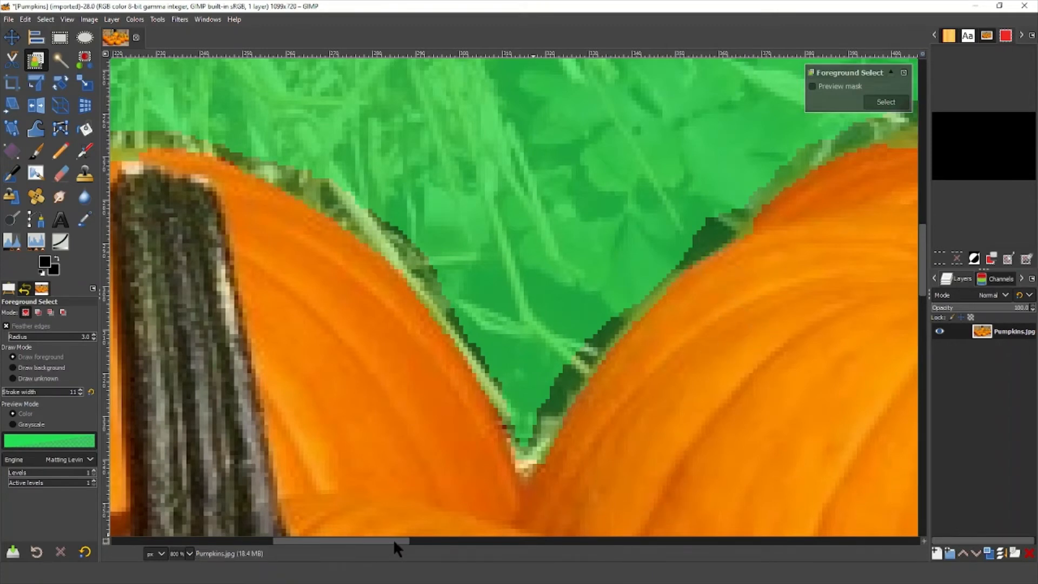
# Paint foreground along the rear orange pumpkin's left edge, the base of its stem and its upper edge.
pyautogui.moveTo(395, 541); pyautogui.dragTo(510, 544)
pyautogui.moveTo(923, 258); pyautogui.dragTo(918, 200)
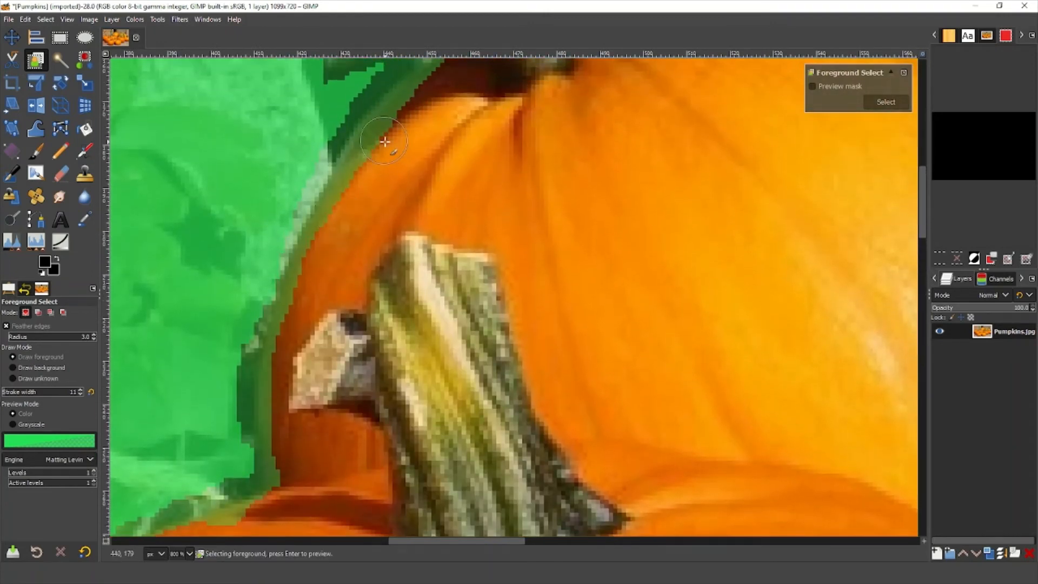
pyautogui.moveTo(385, 141)
pyautogui.mouseDown()
pyautogui.moveTo(282, 338)
pyautogui.moveTo(278, 440)
pyautogui.moveTo(296, 490)
pyautogui.moveTo(282, 524)
pyautogui.moveTo(214, 529)
pyautogui.mouseUp()
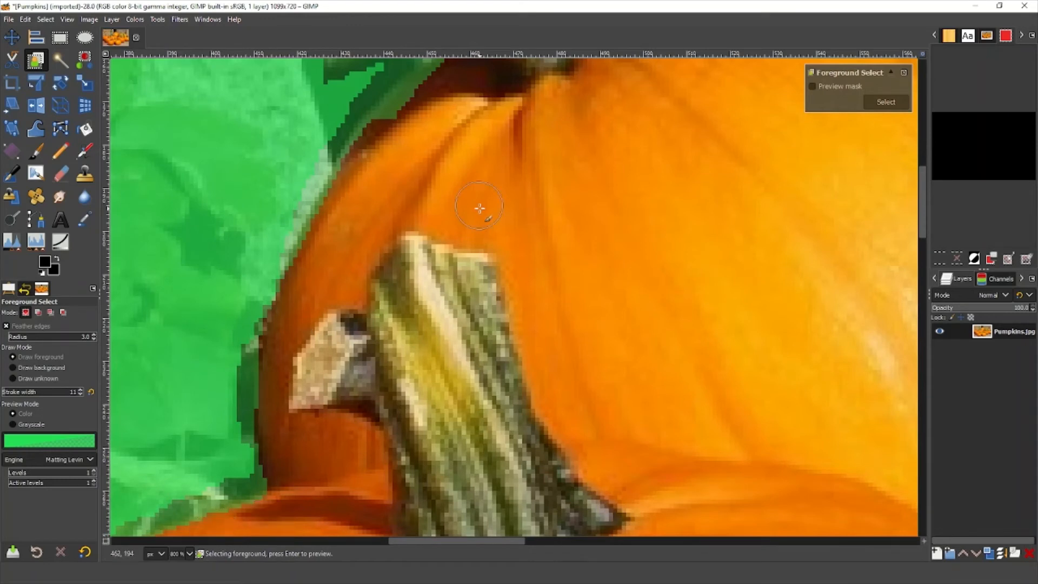
pyautogui.moveTo(919, 204); pyautogui.dragTo(920, 174)
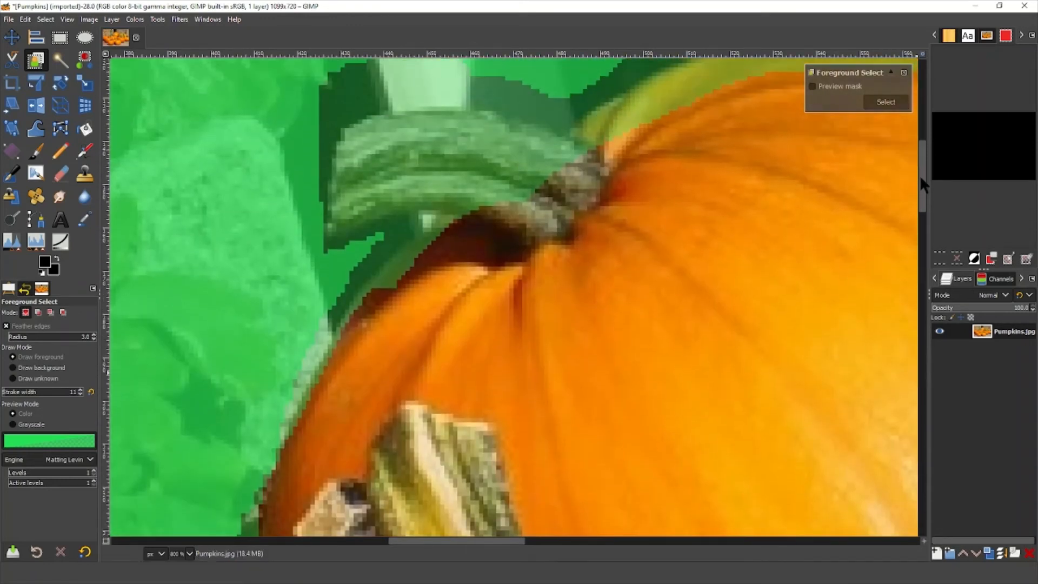
pyautogui.moveTo(451, 255)
pyautogui.mouseDown()
pyautogui.moveTo(397, 287)
pyautogui.moveTo(381, 340)
pyautogui.mouseUp()
pyautogui.moveTo(549, 246)
pyautogui.mouseDown()
pyautogui.moveTo(457, 185)
pyautogui.moveTo(411, 180)
pyautogui.moveTo(364, 203)
pyautogui.moveTo(359, 165)
pyautogui.moveTo(586, 161)
pyautogui.mouseUp()
pyautogui.moveTo(592, 150)
pyautogui.mouseDown()
pyautogui.moveTo(689, 93)
pyautogui.moveTo(865, 74)
pyautogui.mouseUp()
# Paint foreground along the green pumpkin's upper edge and over the far-right pumpkin's stem.
pyautogui.moveTo(457, 541); pyautogui.dragTo(532, 540)
pyautogui.moveTo(922, 176); pyautogui.dragTo(922, 152)
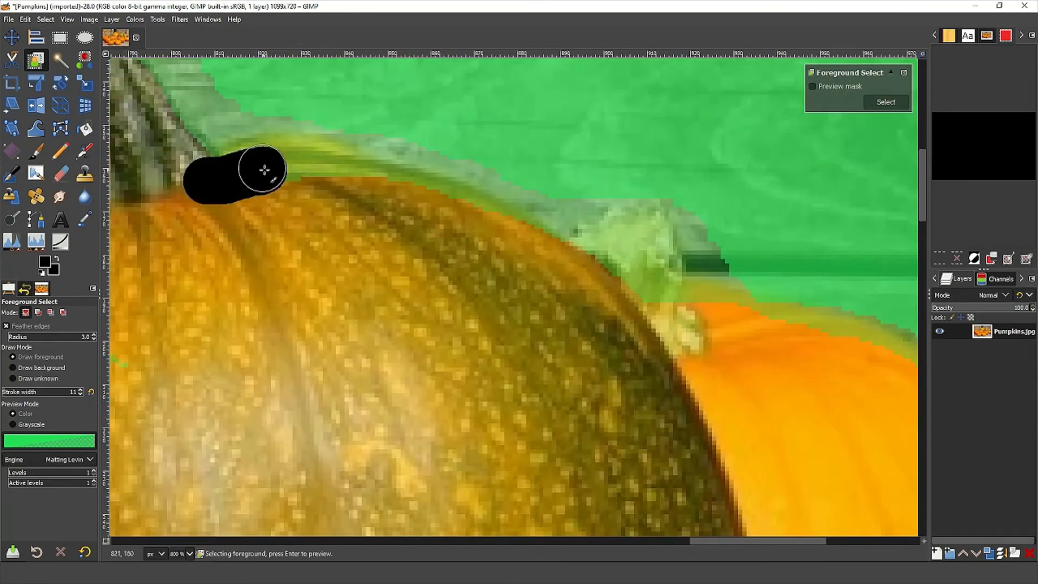
pyautogui.moveTo(595, 540); pyautogui.dragTo(808, 540)
pyautogui.moveTo(925, 213); pyautogui.dragTo(926, 261)
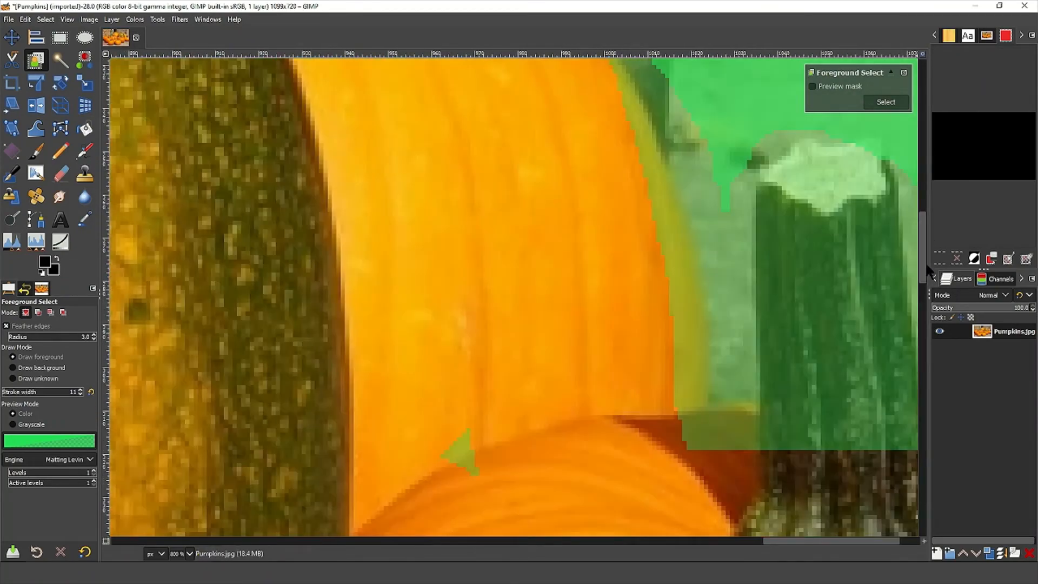
pyautogui.moveTo(800, 157); pyautogui.dragTo(784, 332)
# Paint foreground along the lower edges of the far-right pumpkin and the large orange pumpkin beside it.
pyautogui.moveTo(804, 540); pyautogui.dragTo(825, 540)
pyautogui.scroll(-5, 759, 474)
pyautogui.moveTo(914, 325)
pyautogui.mouseDown()
pyautogui.moveTo(480, 303)
pyautogui.moveTo(271, 278)
pyautogui.mouseUp()
pyautogui.scroll(3, 271, 278)
pyautogui.moveTo(574, 158); pyautogui.dragTo(506, 220)
# Paint foreground around the right, bottom and left edges of the front-right pumpkin.
pyautogui.moveTo(742, 540); pyautogui.dragTo(660, 541)
pyautogui.moveTo(922, 433); pyautogui.dragTo(923, 483)
pyautogui.moveTo(481, 65)
pyautogui.mouseDown()
pyautogui.moveTo(475, 102)
pyautogui.moveTo(313, 373)
pyautogui.mouseUp()
pyautogui.moveTo(755, 543); pyautogui.dragTo(643, 551)
pyautogui.moveTo(638, 453); pyautogui.dragTo(584, 462)
pyautogui.moveTo(237, 421); pyautogui.dragTo(141, 326)
pyautogui.moveTo(589, 540); pyautogui.dragTo(511, 541)
pyautogui.moveTo(468, 120); pyautogui.dragTo(602, 343)
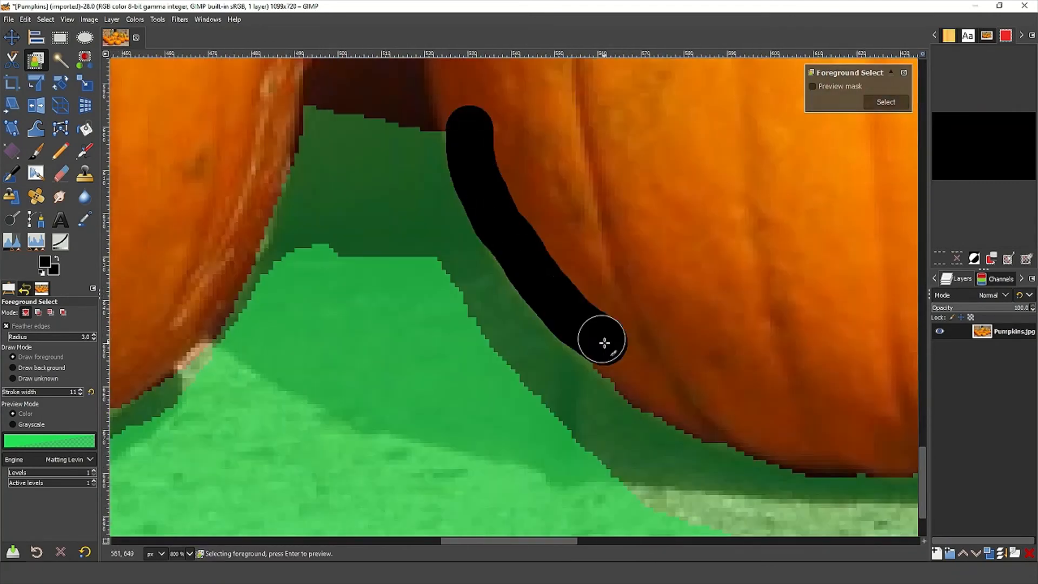
# Paint foreground along the bottom and left edges of the front-left pumpkin.
pyautogui.moveTo(510, 541); pyautogui.dragTo(376, 541)
pyautogui.moveTo(922, 482); pyautogui.dragTo(922, 499)
pyautogui.moveTo(235, 382); pyautogui.dragTo(137, 351)
pyautogui.moveTo(376, 541); pyautogui.dragTo(295, 540)
pyautogui.moveTo(447, 86); pyautogui.dragTo(511, 249)
pyautogui.moveTo(922, 500); pyautogui.dragTo(922, 438)
pyautogui.moveTo(460, 503); pyautogui.dragTo(438, 436)
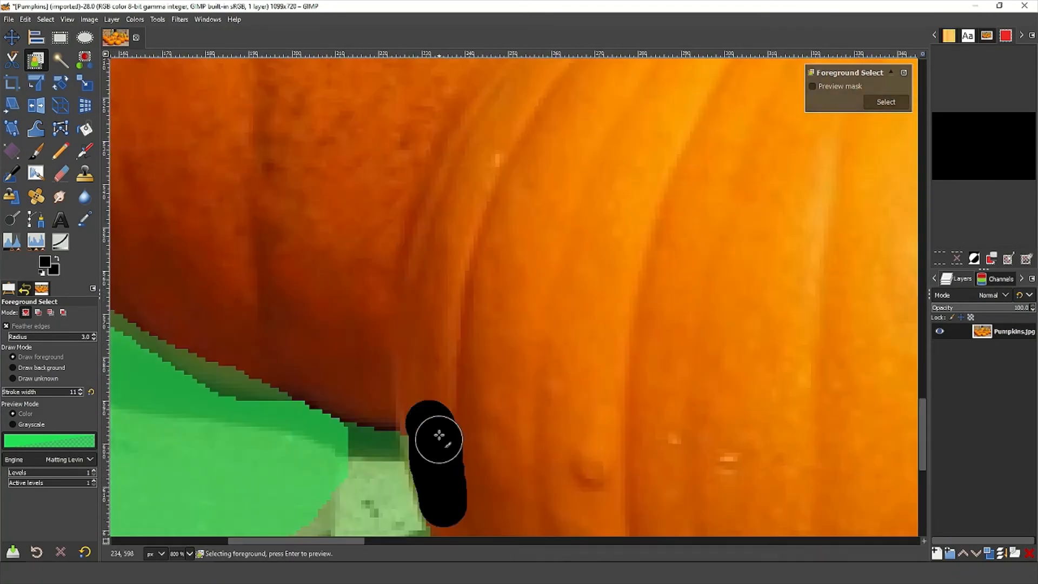
# Paint foreground along the lower edge of the second pumpkin from the left.
pyautogui.moveTo(299, 391); pyautogui.dragTo(168, 355)
pyautogui.moveTo(352, 541); pyautogui.dragTo(280, 541)
pyautogui.moveTo(923, 415); pyautogui.dragTo(923, 364)
pyautogui.moveTo(293, 317); pyautogui.dragTo(132, 277)
# Paint foreground along the bottom and outer left edge of the far-left pumpkin.
pyautogui.moveTo(293, 542); pyautogui.dragTo(247, 541)
pyautogui.moveTo(220, 112); pyautogui.dragTo(351, 252)
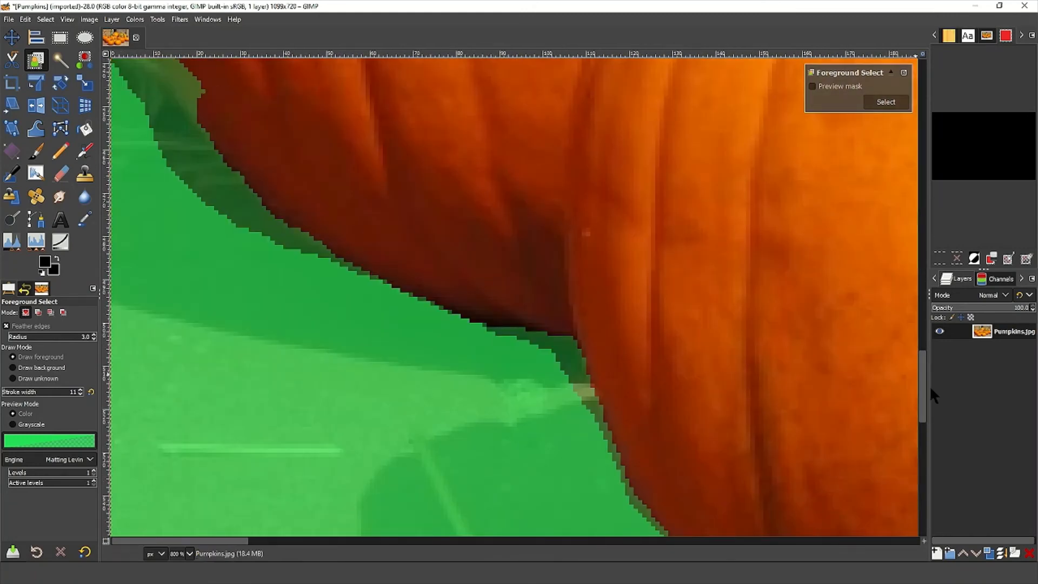
pyautogui.moveTo(923, 392); pyautogui.dragTo(922, 339)
pyautogui.moveTo(129, 110); pyautogui.dragTo(182, 409)
pyautogui.moveTo(923, 336); pyautogui.dragTo(923, 305)
pyautogui.moveTo(183, 124); pyautogui.dragTo(128, 320)
# Switch to drawing background and paint over the leftover background along both sides of the far-left pumpkin's stem.
pyautogui.moveTo(923, 308); pyautogui.dragTo(923, 224)
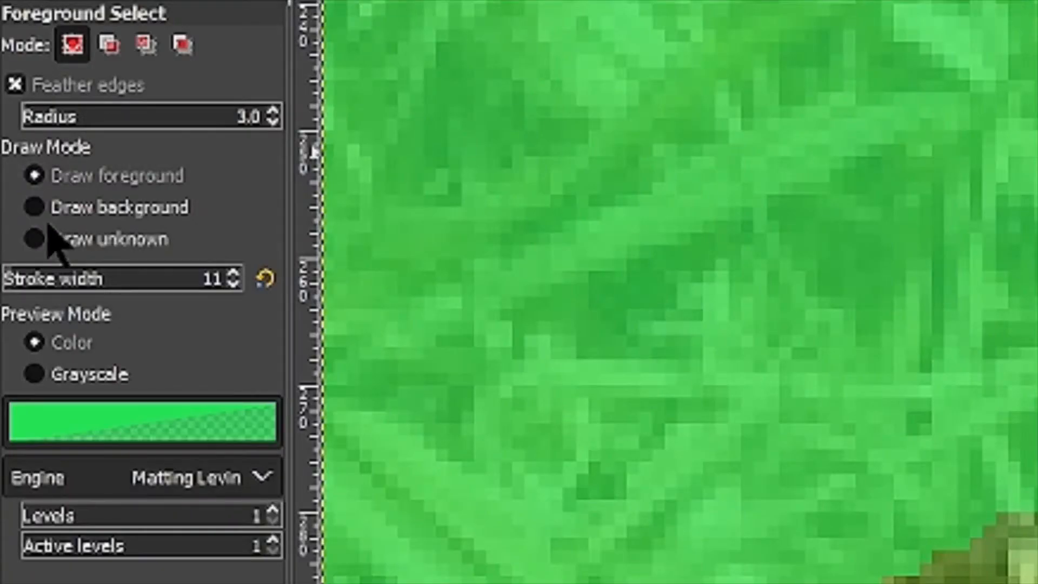
pyautogui.click(33, 208)
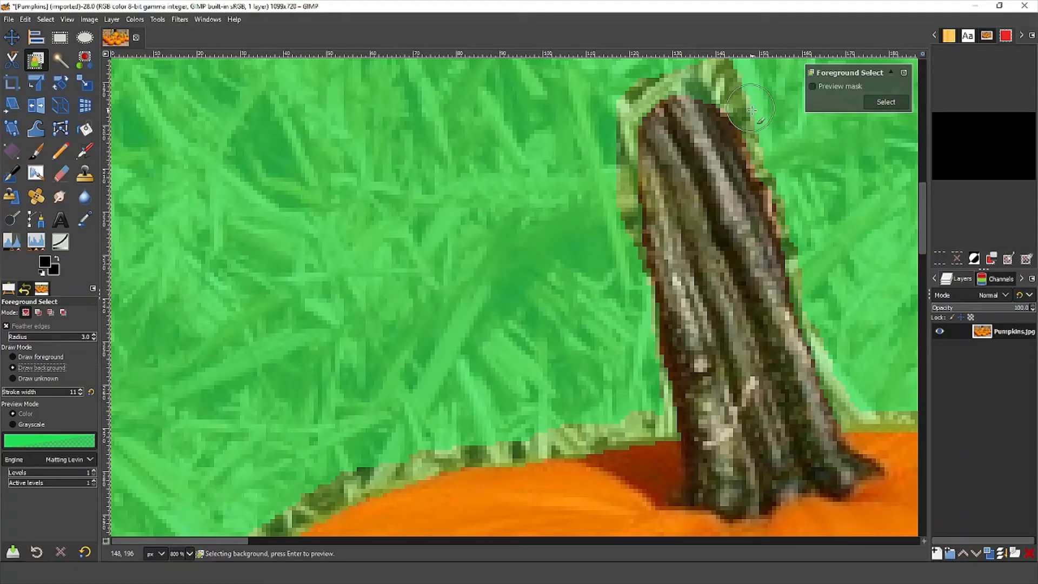
pyautogui.moveTo(752, 110)
pyautogui.mouseDown()
pyautogui.moveTo(816, 256)
pyautogui.moveTo(810, 248)
pyautogui.mouseUp()
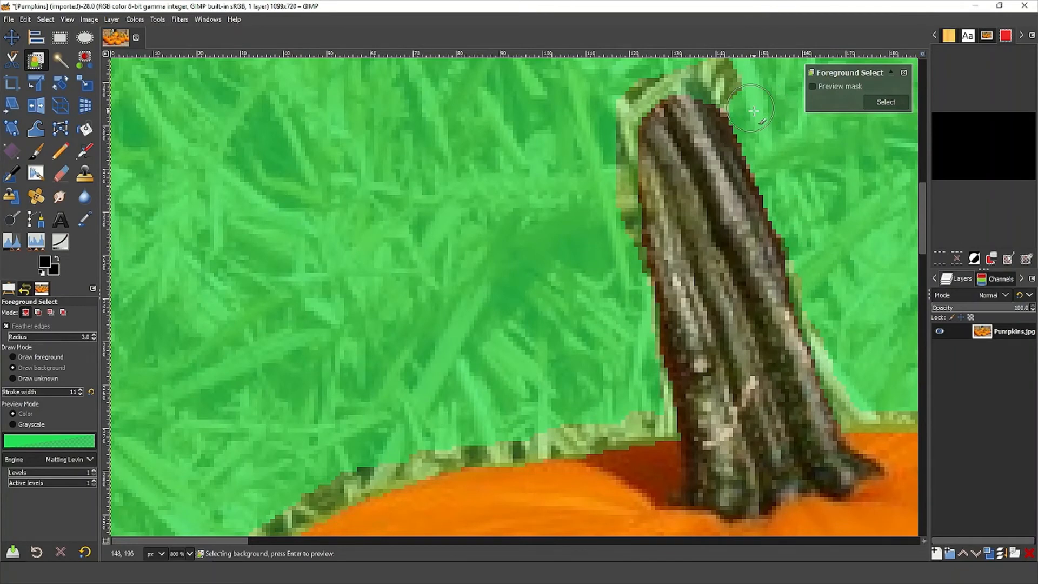
pyautogui.moveTo(749, 108); pyautogui.dragTo(734, 87)
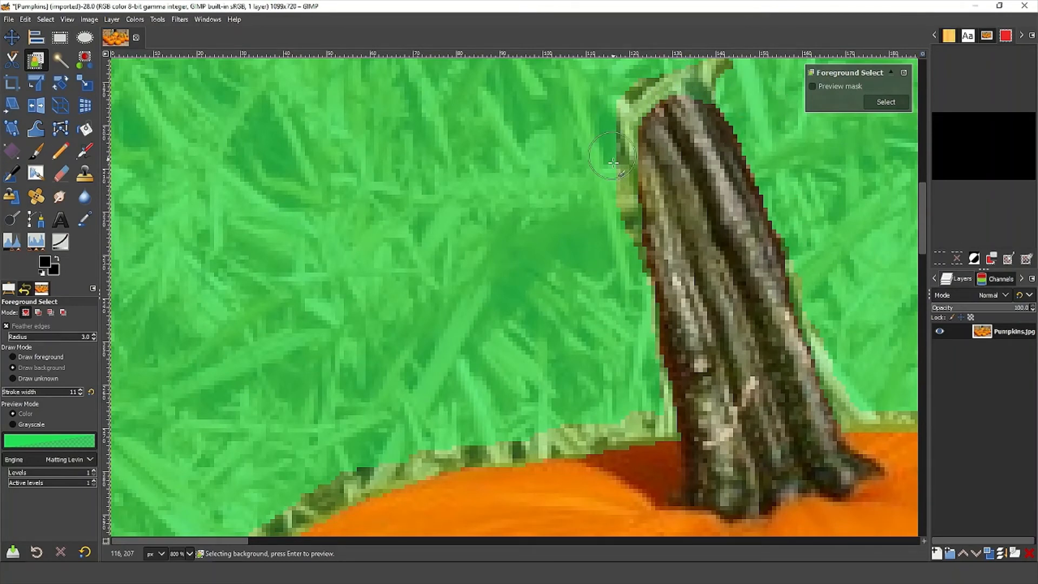
pyautogui.moveTo(612, 206); pyautogui.dragTo(628, 251)
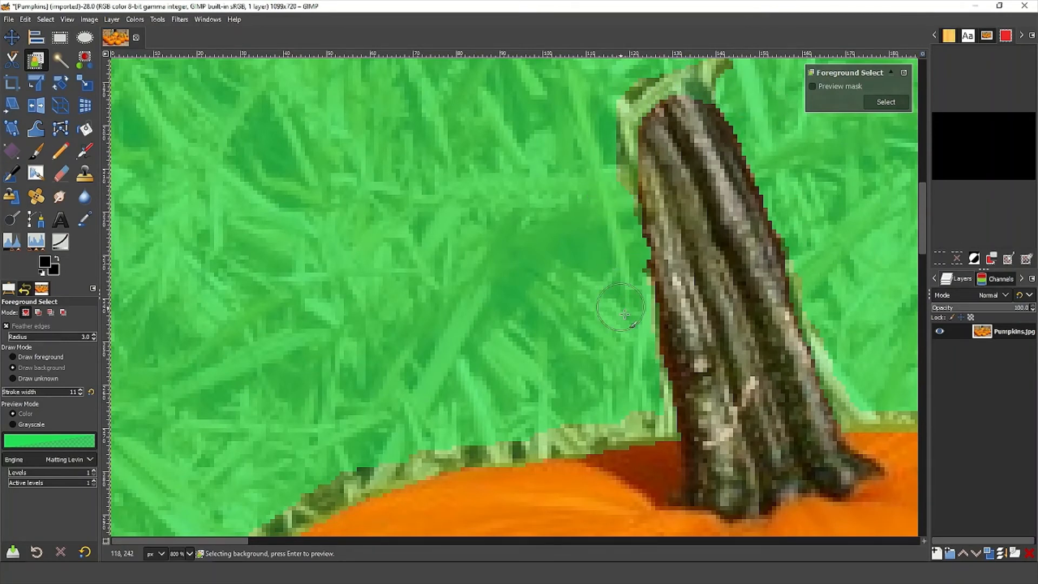
pyautogui.moveTo(652, 416)
pyautogui.mouseDown()
pyautogui.moveTo(633, 336)
pyautogui.moveTo(632, 263)
pyautogui.mouseUp()
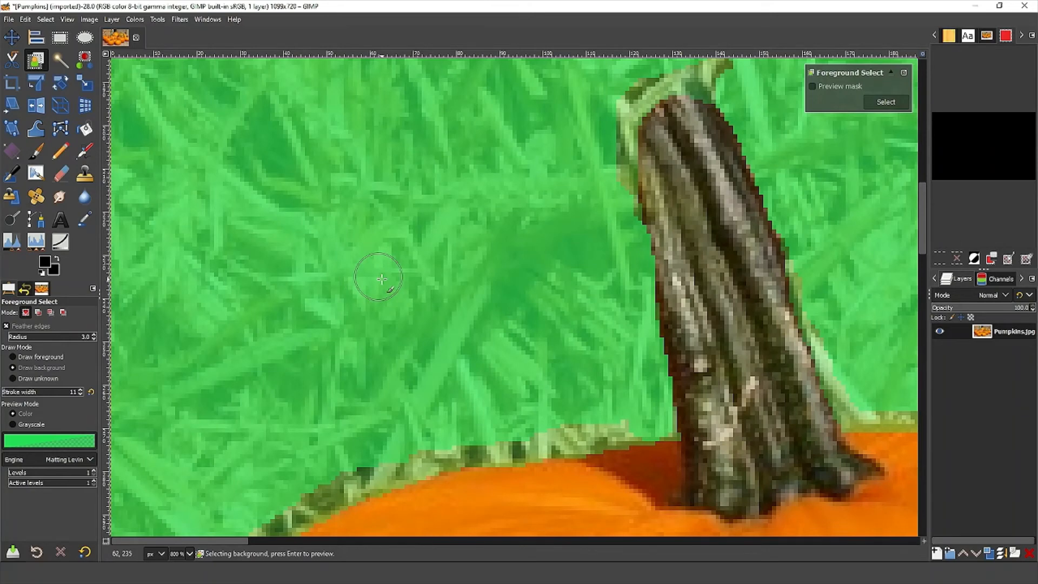
# Fit the whole image in the window and turn on the mask preview.
pyautogui.scroll(-5, 382, 279)
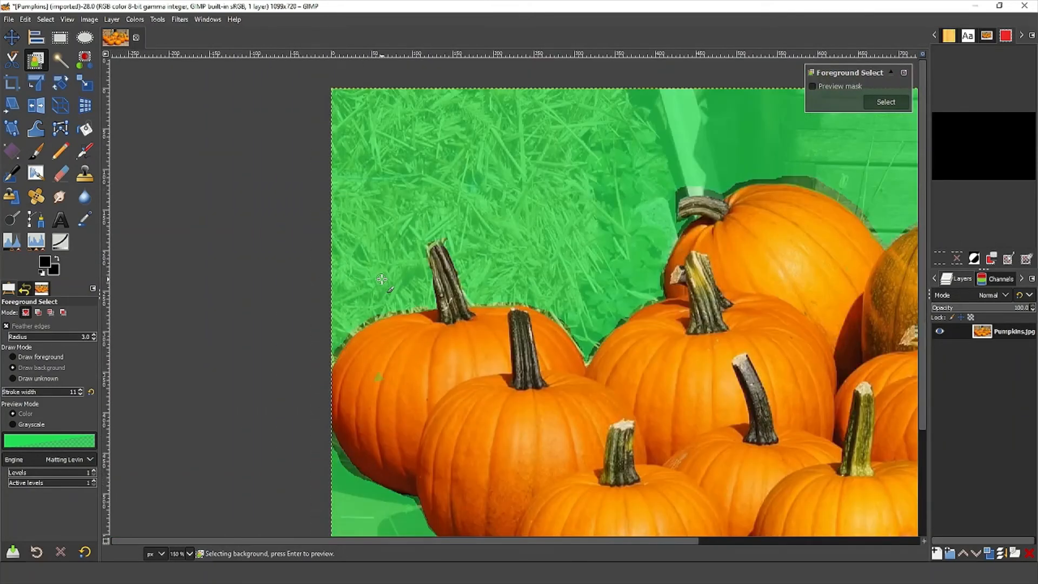
pyautogui.scroll(-1, 382, 279)
pyautogui.scroll(1, 382, 279)
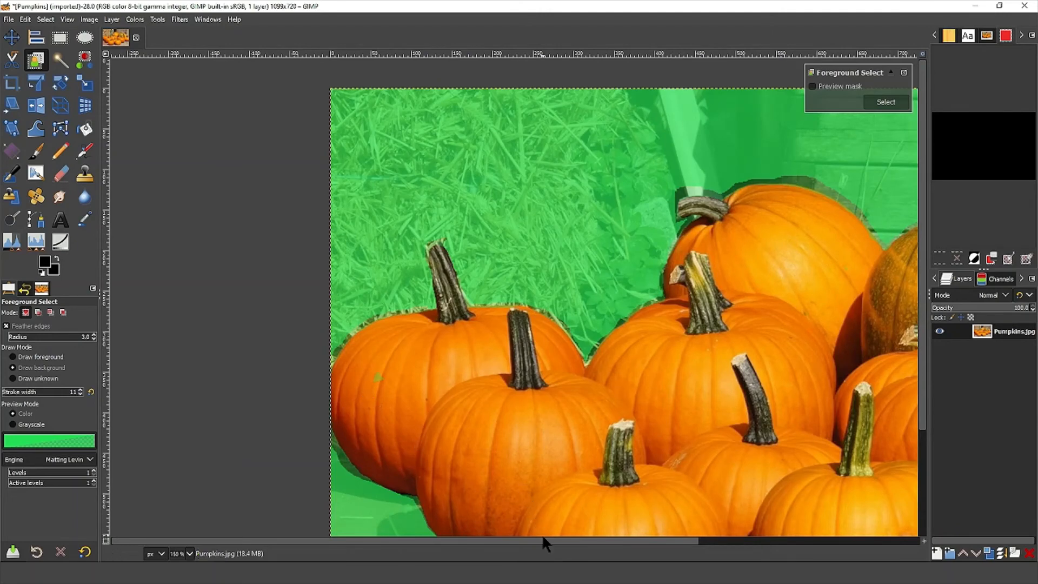
pyautogui.hscroll(5, 550, 535)
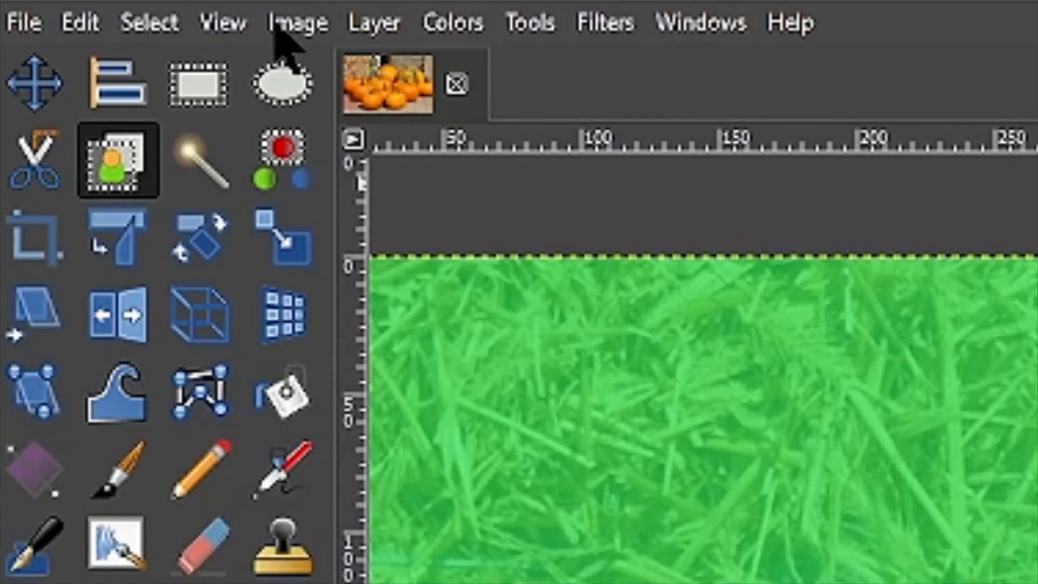
pyautogui.click(223, 23)
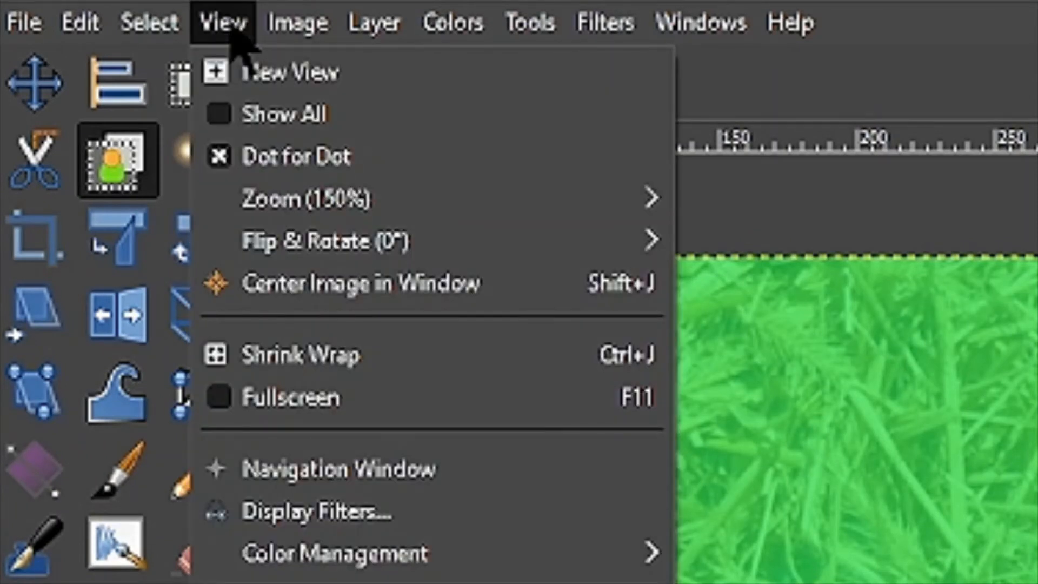
pyautogui.moveTo(273, 212)
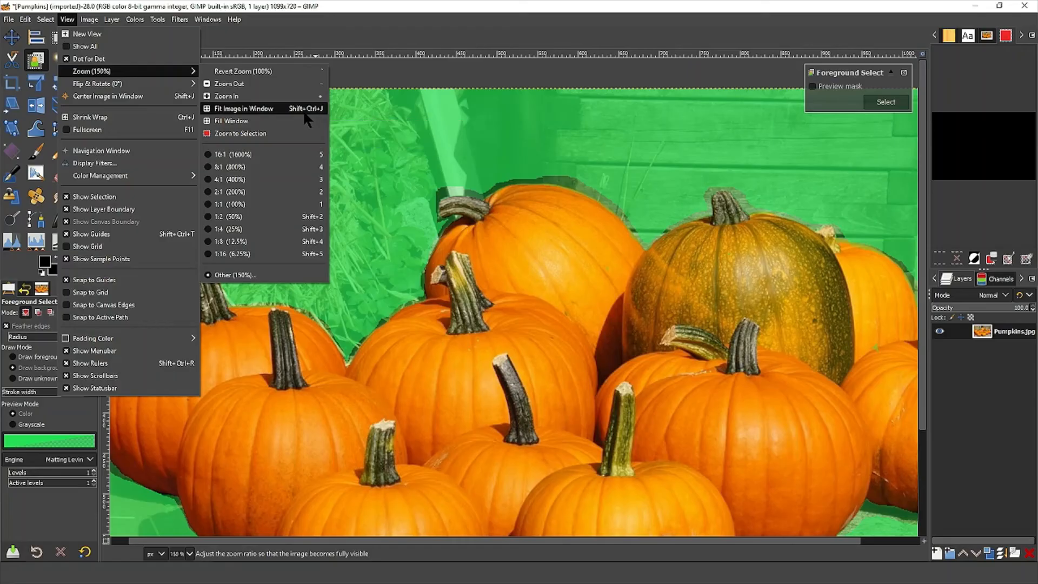
pyautogui.click(908, 344)
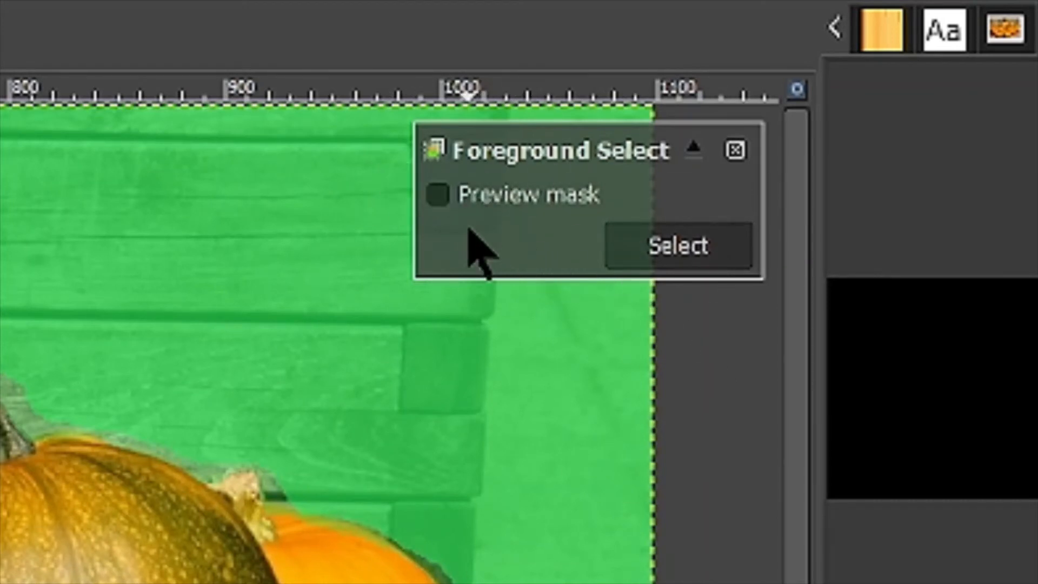
pyautogui.click(438, 197)
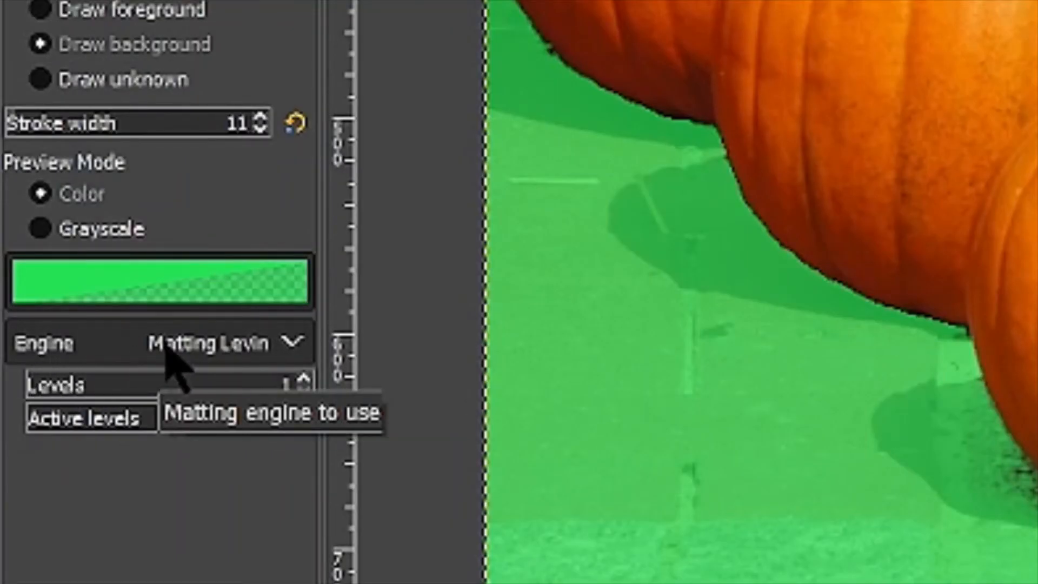
# Examine the matting engines available for Foreground Select, keeping Matting Levin.
pyautogui.click(299, 345)
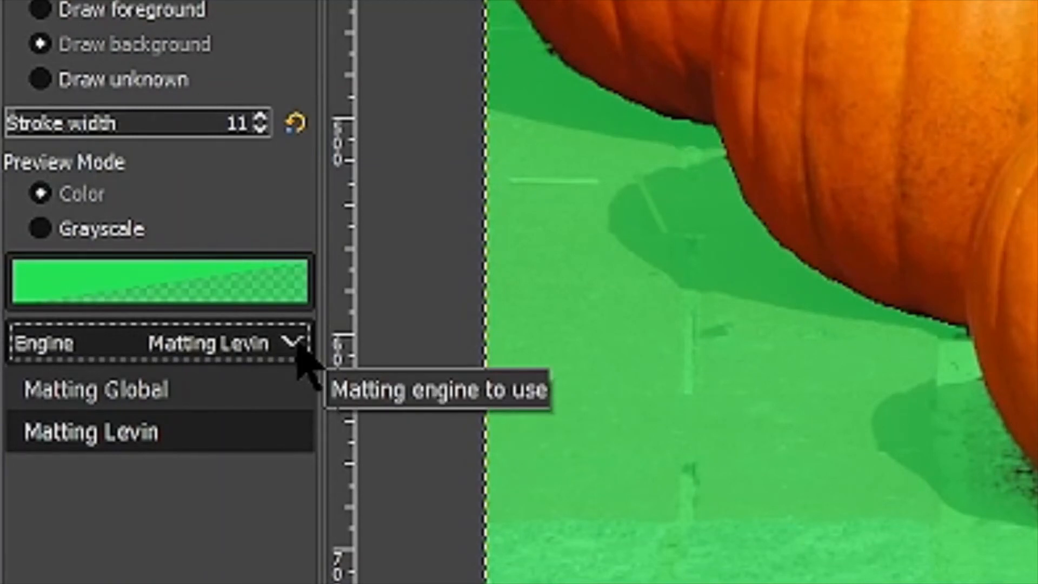
pyautogui.click(201, 516)
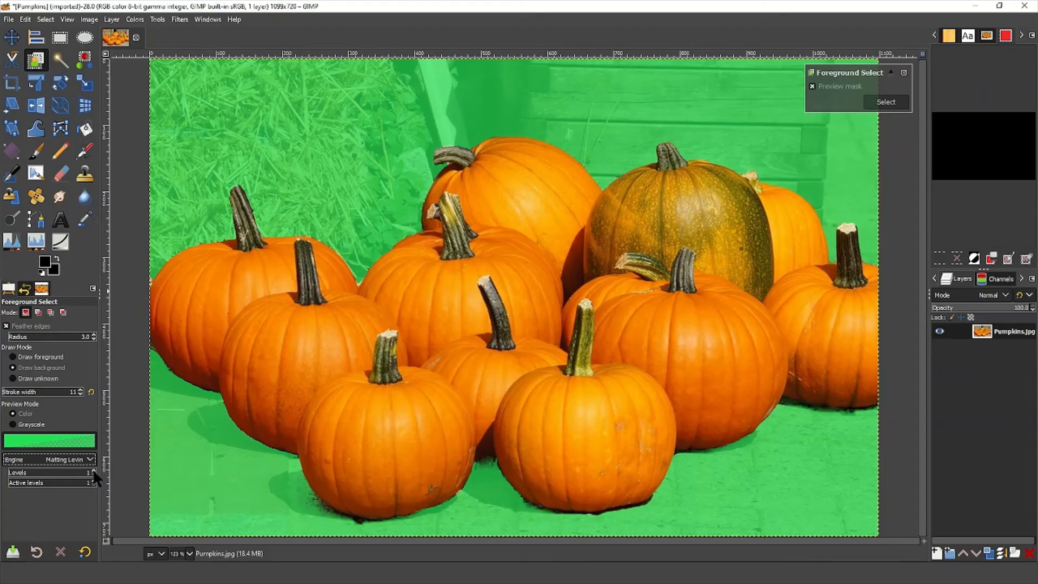
# Try higher Levels values for the Matting Levin engine to compare their effect on the previewed mask.
pyautogui.click(305, 379)
pyautogui.click(93, 471)
pyautogui.click(93, 471)
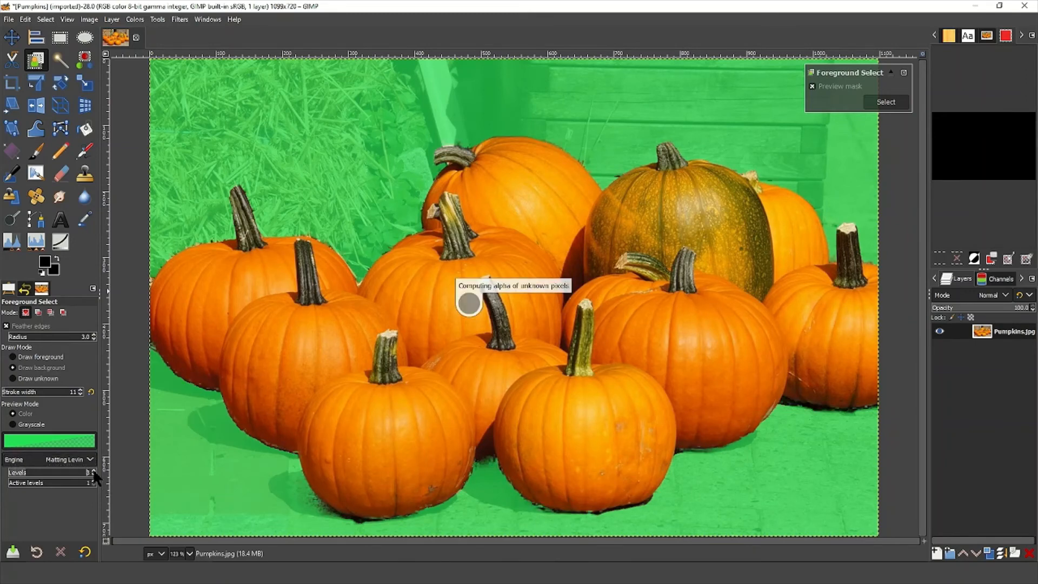
pyautogui.click(93, 471)
pyautogui.click(92, 469)
pyautogui.click(92, 469)
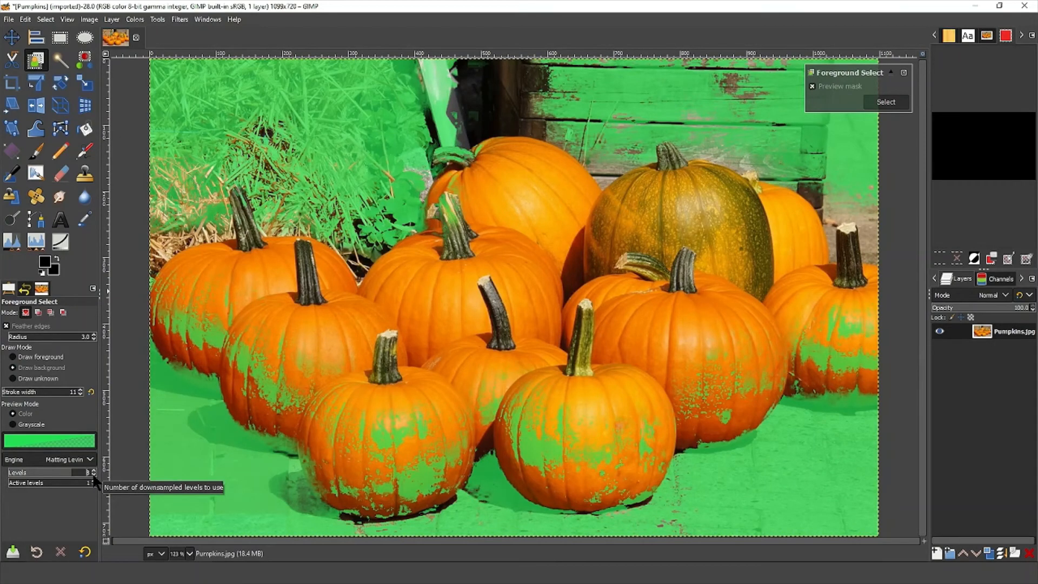
# Set the Matting Levin engine's Levels back to 1.
pyautogui.click(93, 474)
pyautogui.click(94, 475)
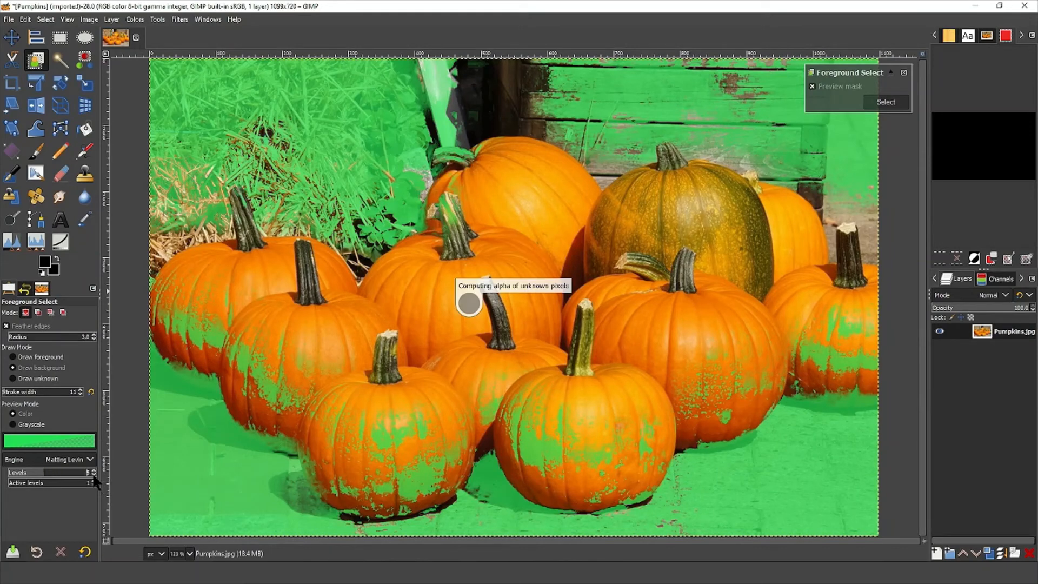
pyautogui.click(93, 475)
pyautogui.click(93, 475)
pyautogui.click(93, 475)
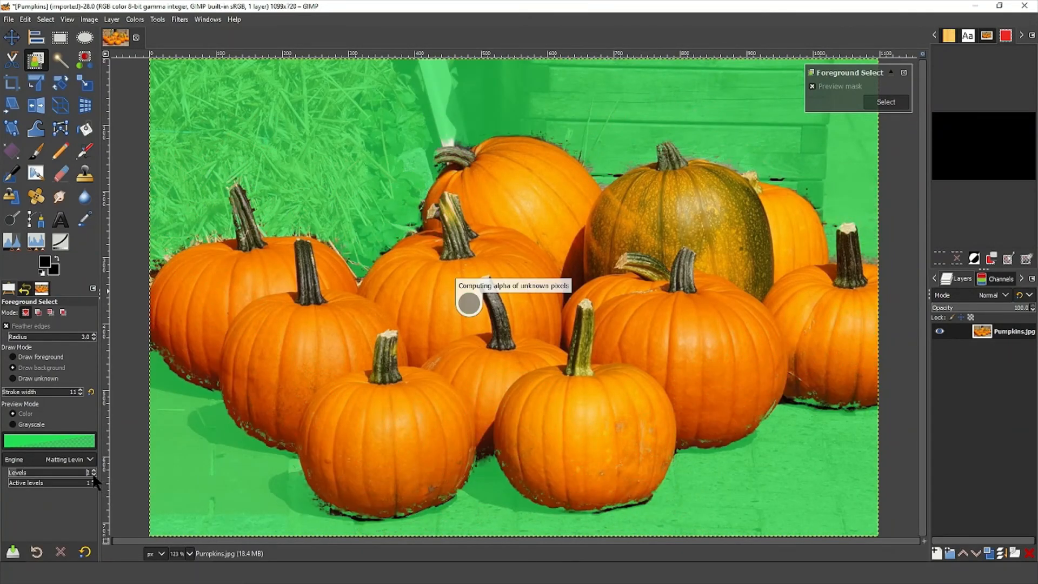
pyautogui.click(94, 475)
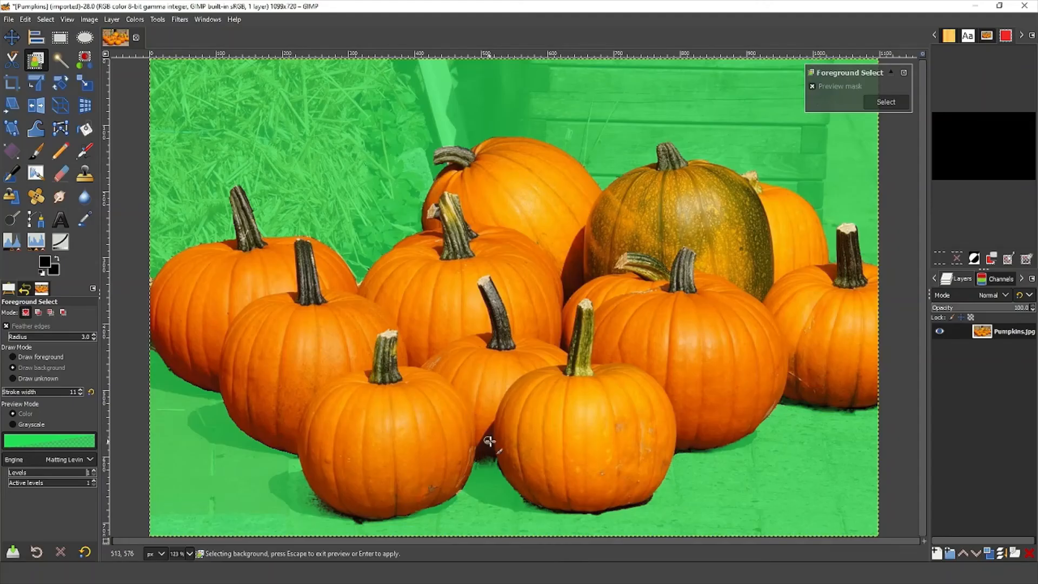
# Turn off the mask preview and paint background along the bottom and lower right edge of the front-left pumpkin.
pyautogui.click(814, 85)
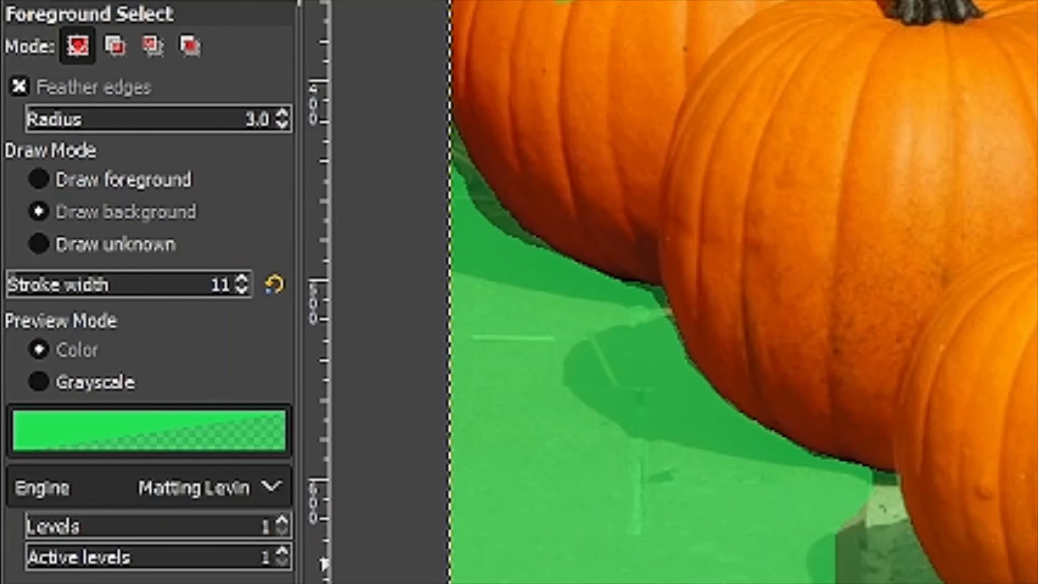
pyautogui.scroll(5, 381, 485)
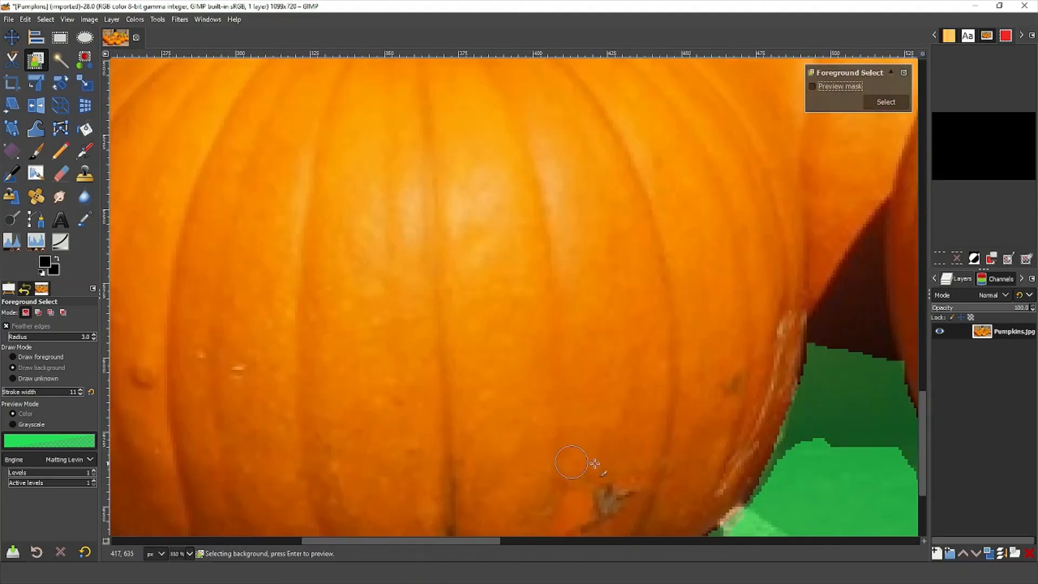
pyautogui.moveTo(921, 397); pyautogui.dragTo(920, 437)
pyautogui.moveTo(539, 464)
pyautogui.mouseDown()
pyautogui.moveTo(401, 485)
pyautogui.moveTo(201, 478)
pyautogui.moveTo(425, 475)
pyautogui.moveTo(564, 454)
pyautogui.moveTo(696, 398)
pyautogui.moveTo(747, 361)
pyautogui.moveTo(603, 427)
pyautogui.moveTo(432, 472)
pyautogui.moveTo(253, 467)
pyautogui.moveTo(132, 440)
pyautogui.mouseUp()
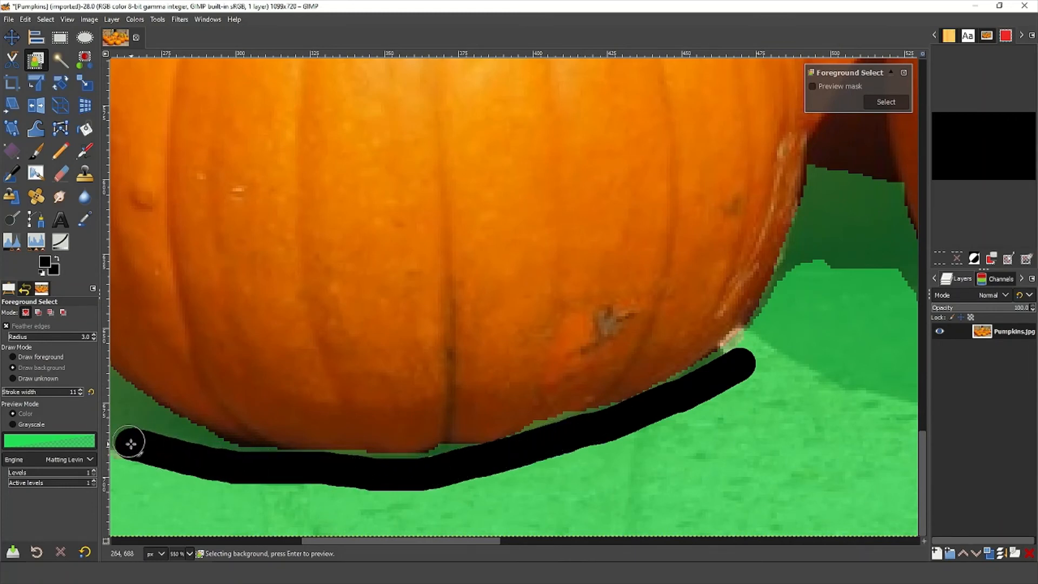
pyautogui.moveTo(881, 195)
pyautogui.mouseDown()
pyautogui.moveTo(823, 185)
pyautogui.moveTo(777, 305)
pyautogui.moveTo(732, 359)
pyautogui.mouseUp()
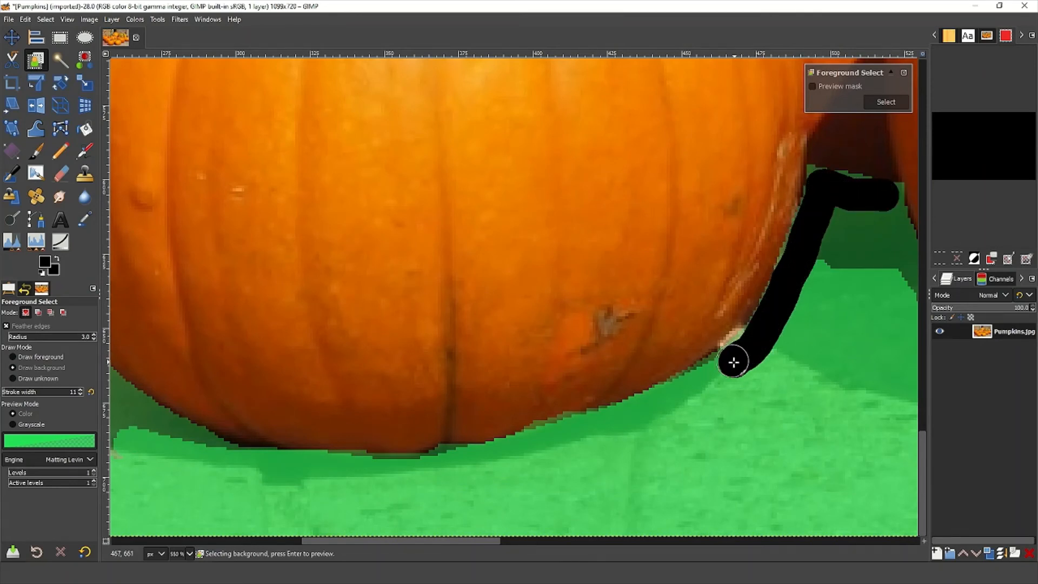
pyautogui.moveTo(887, 201)
pyautogui.mouseDown()
pyautogui.moveTo(899, 274)
pyautogui.moveTo(856, 203)
pyautogui.moveTo(833, 254)
pyautogui.moveTo(833, 229)
pyautogui.moveTo(845, 268)
pyautogui.moveTo(859, 237)
pyautogui.moveTo(870, 280)
pyautogui.mouseUp()
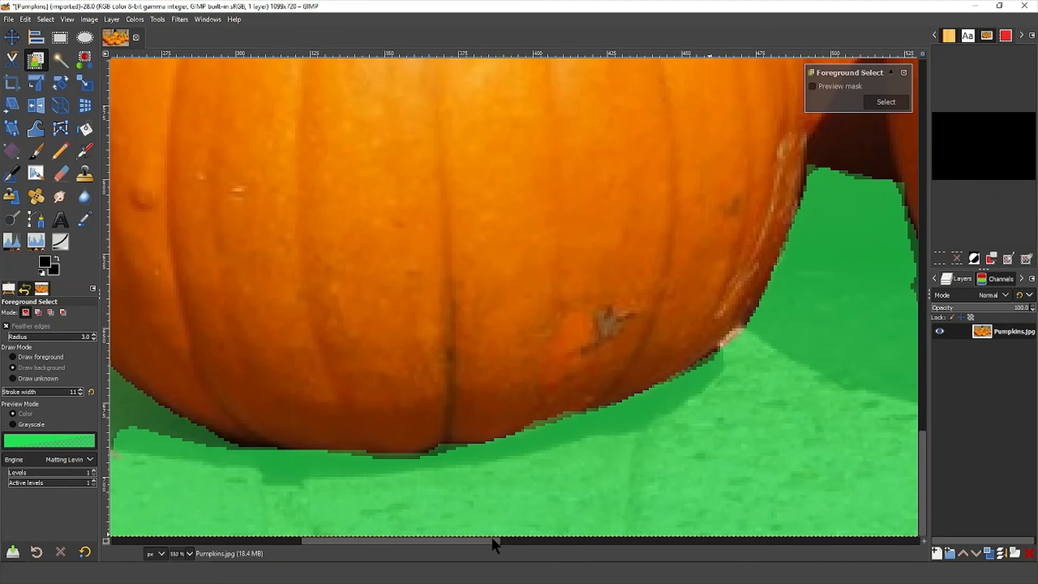
# Paint background over the leftover shadow along the lower edges of the front-right pumpkin and the pumpkin just behind it.
pyautogui.moveTo(494, 538); pyautogui.dragTo(593, 557)
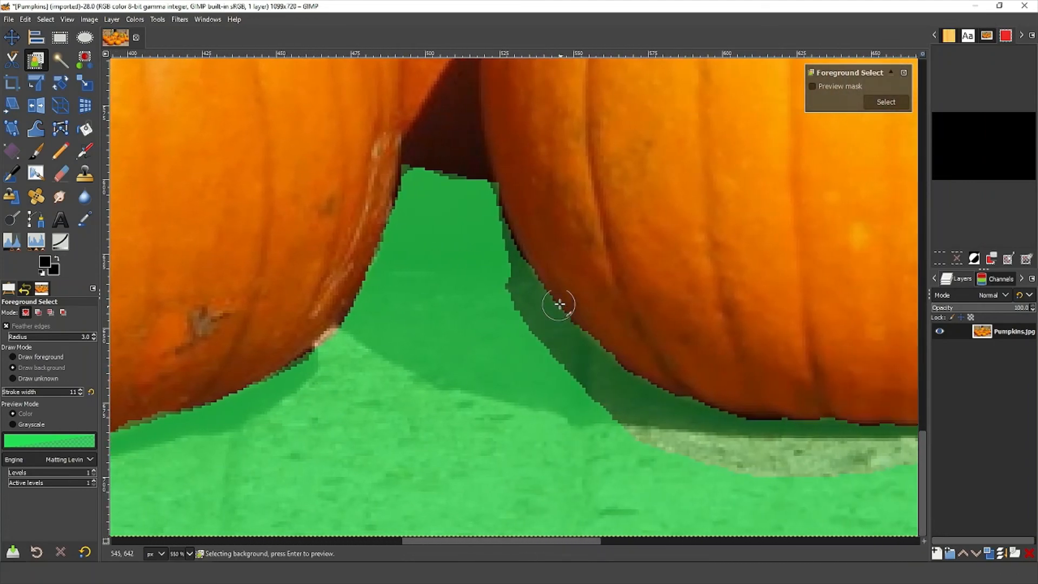
pyautogui.moveTo(492, 227)
pyautogui.mouseDown()
pyautogui.moveTo(571, 345)
pyautogui.moveTo(788, 470)
pyautogui.moveTo(515, 302)
pyautogui.moveTo(589, 428)
pyautogui.mouseUp()
pyautogui.moveTo(522, 541); pyautogui.dragTo(686, 541)
pyautogui.moveTo(648, 172)
pyautogui.mouseDown()
pyautogui.moveTo(585, 313)
pyautogui.moveTo(413, 422)
pyautogui.moveTo(534, 406)
pyautogui.moveTo(706, 198)
pyautogui.mouseUp()
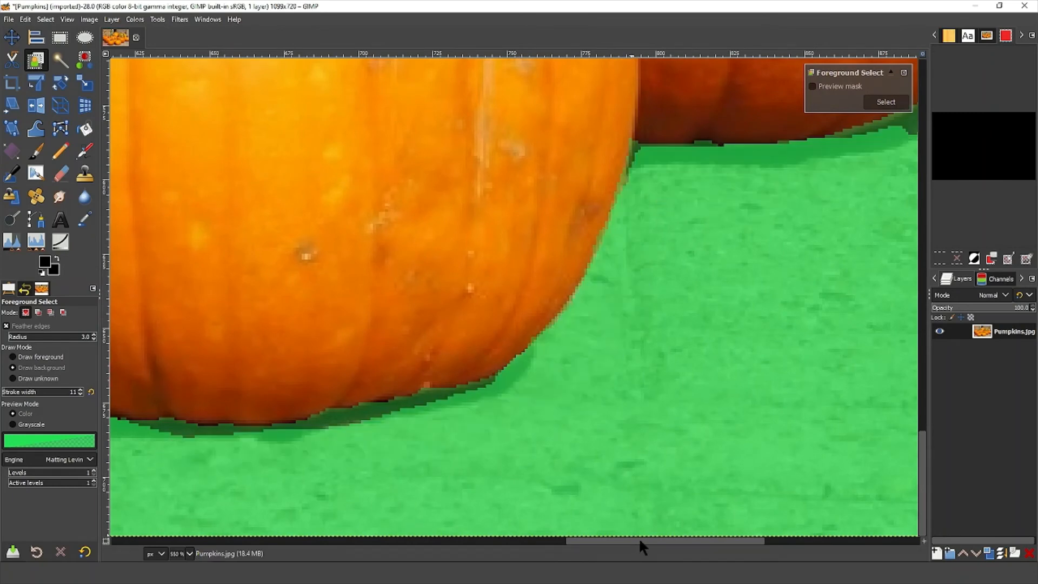
# Paint background along the lower edges of the large right pumpkin and the far-right pumpkin.
pyautogui.moveTo(638, 541); pyautogui.dragTo(786, 541)
pyautogui.moveTo(921, 436); pyautogui.dragTo(920, 376)
pyautogui.moveTo(528, 197); pyautogui.dragTo(353, 379)
pyautogui.moveTo(512, 181)
pyautogui.mouseDown()
pyautogui.moveTo(638, 213)
pyautogui.moveTo(582, 218)
pyautogui.mouseUp()
pyautogui.moveTo(816, 540); pyautogui.dragTo(822, 541)
pyautogui.moveTo(914, 227); pyautogui.dragTo(863, 241)
# Paint background along the lower edges of the pumpkins at the left side of the image.
pyautogui.moveTo(865, 541); pyautogui.dragTo(292, 541)
pyautogui.moveTo(268, 165); pyautogui.dragTo(289, 221)
pyautogui.moveTo(923, 394); pyautogui.dragTo(924, 459)
pyautogui.moveTo(566, 172)
pyautogui.mouseDown()
pyautogui.moveTo(614, 180)
pyautogui.moveTo(703, 375)
pyautogui.mouseUp()
pyautogui.moveTo(828, 453)
pyautogui.mouseDown()
pyautogui.moveTo(669, 344)
pyautogui.moveTo(546, 287)
pyautogui.moveTo(685, 398)
pyautogui.moveTo(578, 319)
pyautogui.moveTo(603, 400)
pyautogui.moveTo(646, 343)
pyautogui.moveTo(621, 373)
pyautogui.mouseUp()
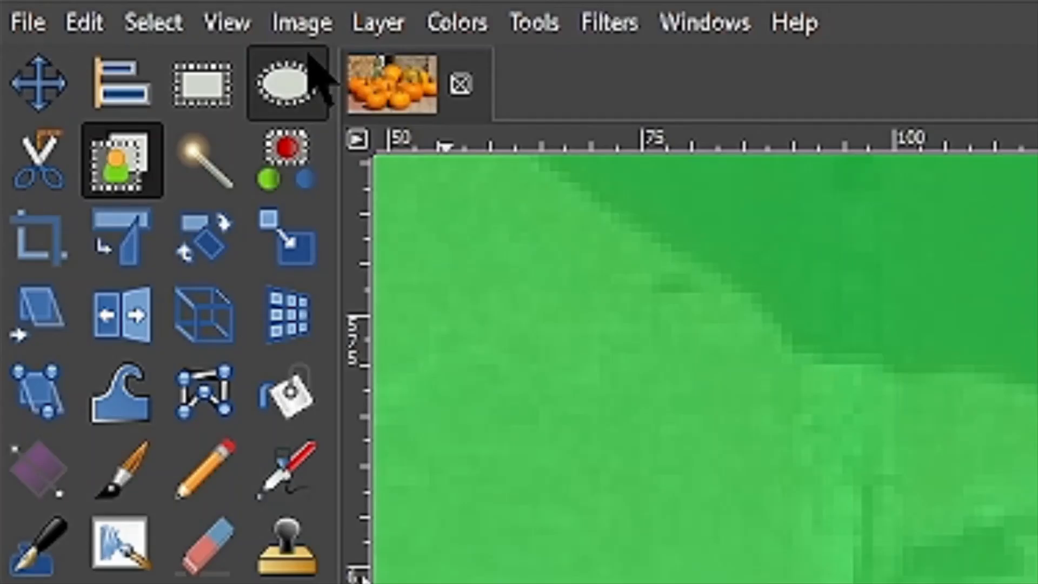
# Fit the whole image in the window and turn on the mask preview to check the cleaned edges.
pyautogui.click(67, 19)
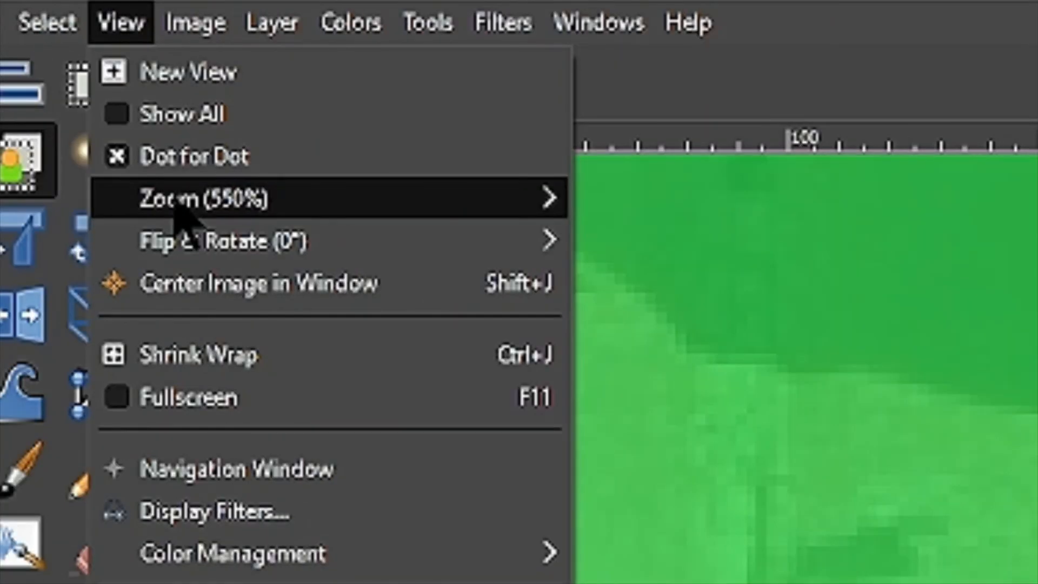
pyautogui.moveTo(334, 187)
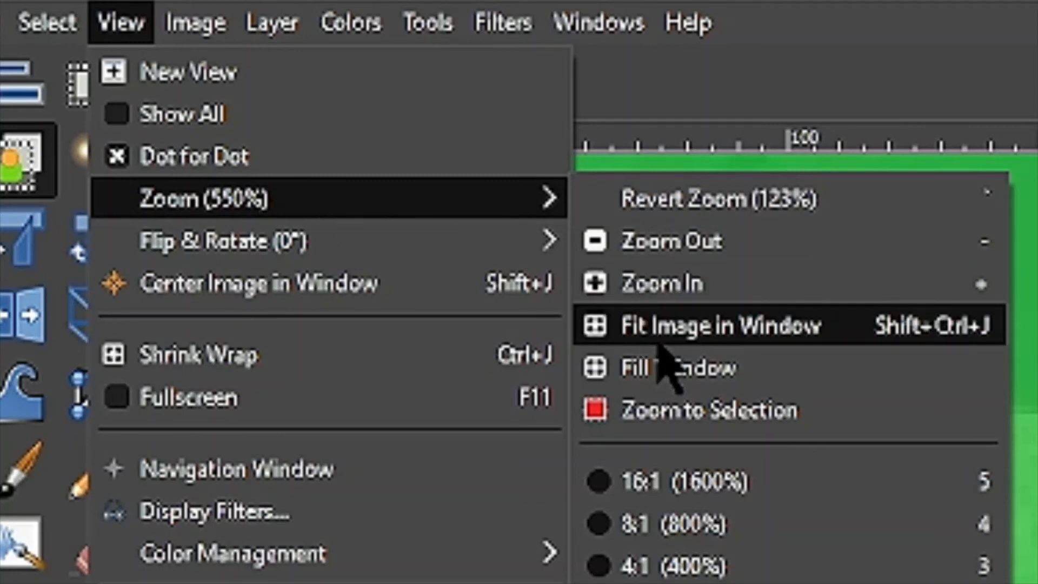
pyautogui.click(692, 338)
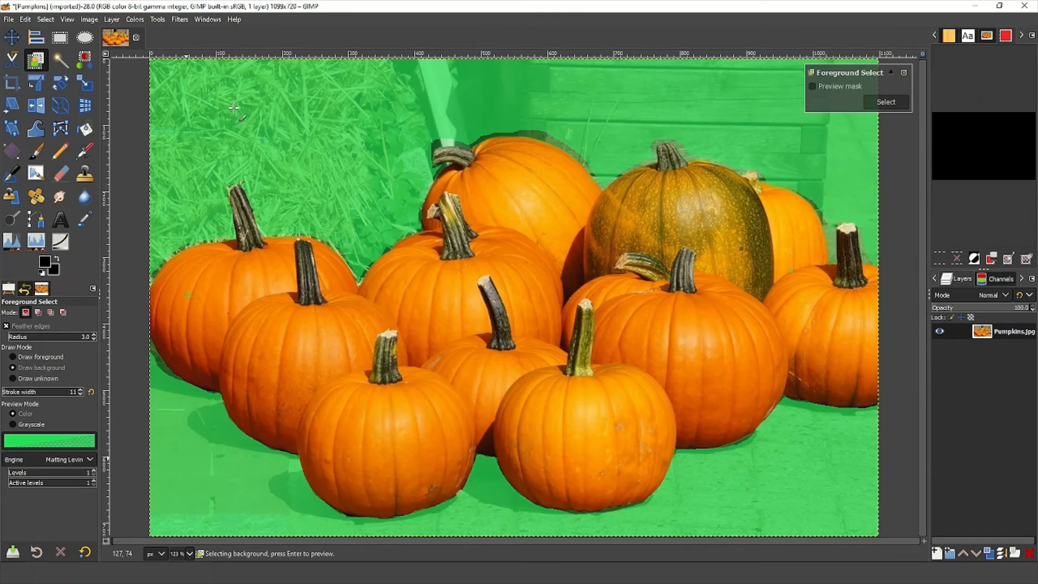
pyautogui.click(812, 85)
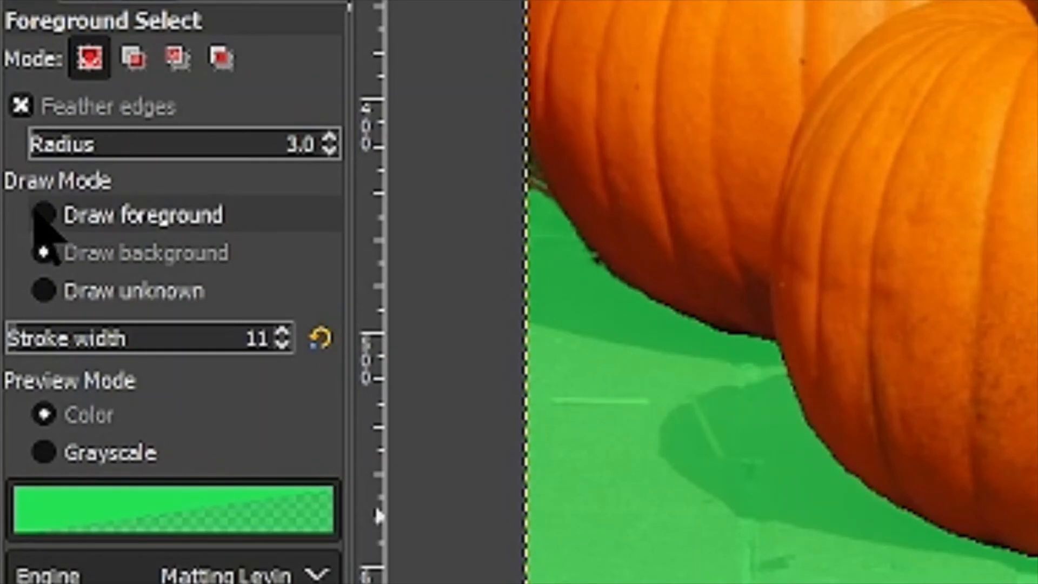
# Switch the draw mode to foreground and turn the finished mask into a selection.
pyautogui.click(42, 216)
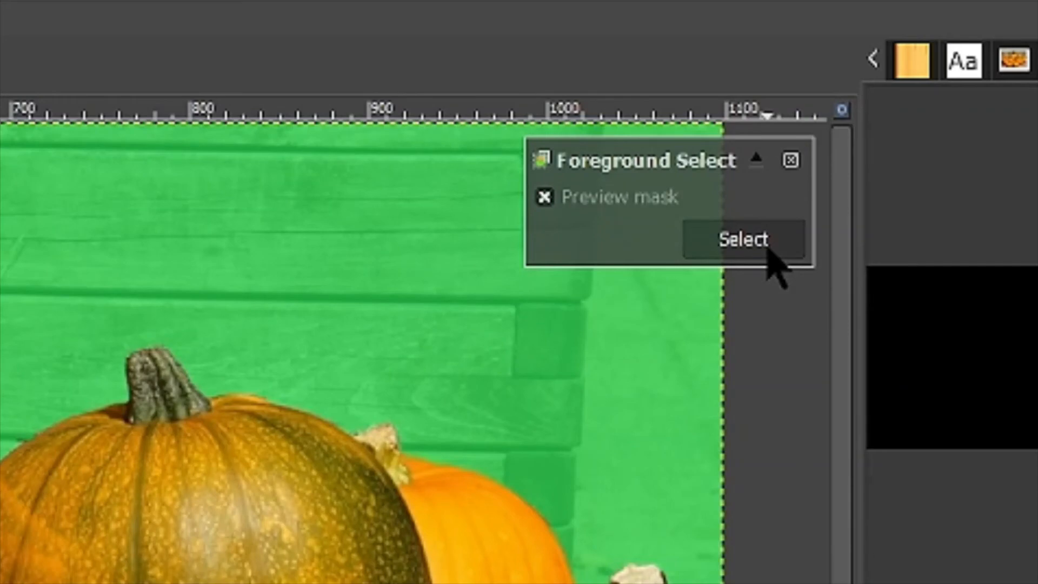
pyautogui.click(768, 249)
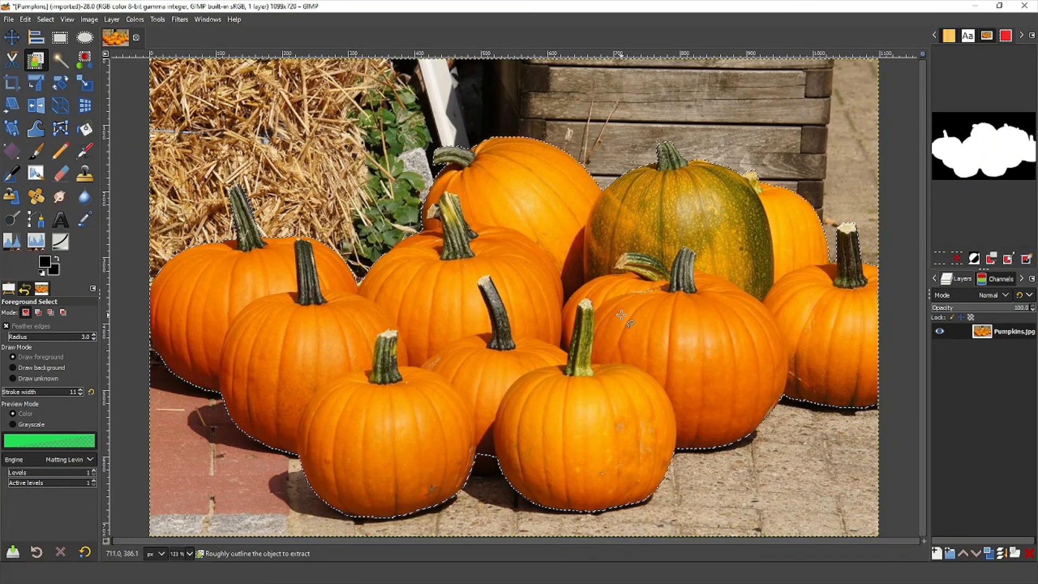
# Float the selection of the pumpkins.
pyautogui.rightClick(551, 267)
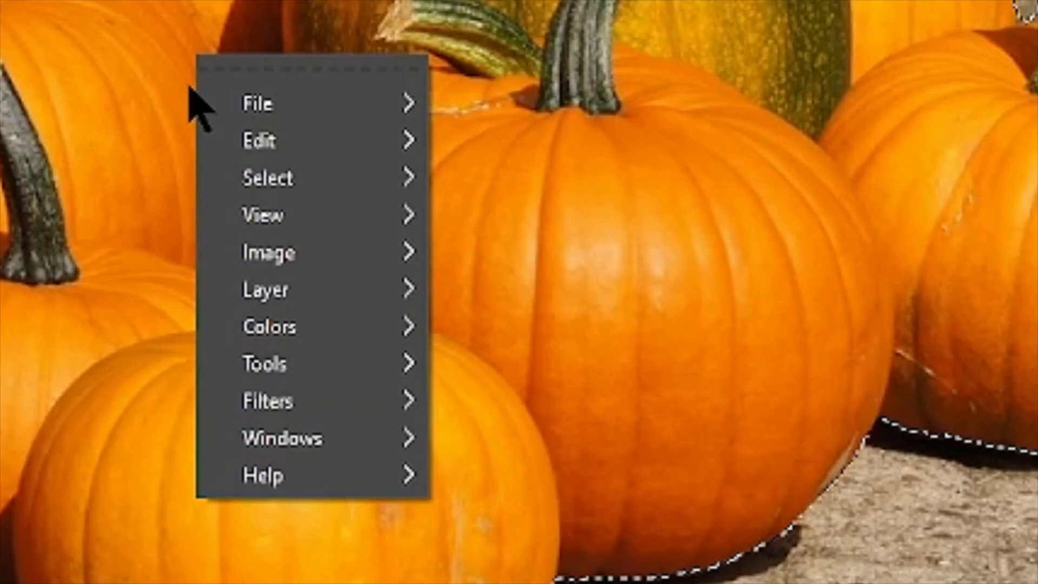
pyautogui.moveTo(295, 187)
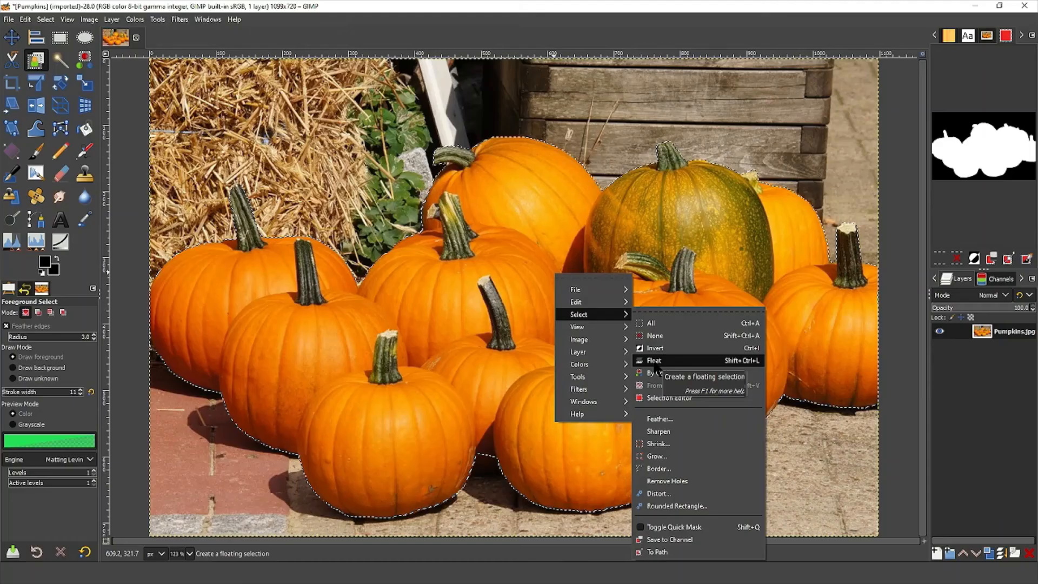
pyautogui.click(495, 325)
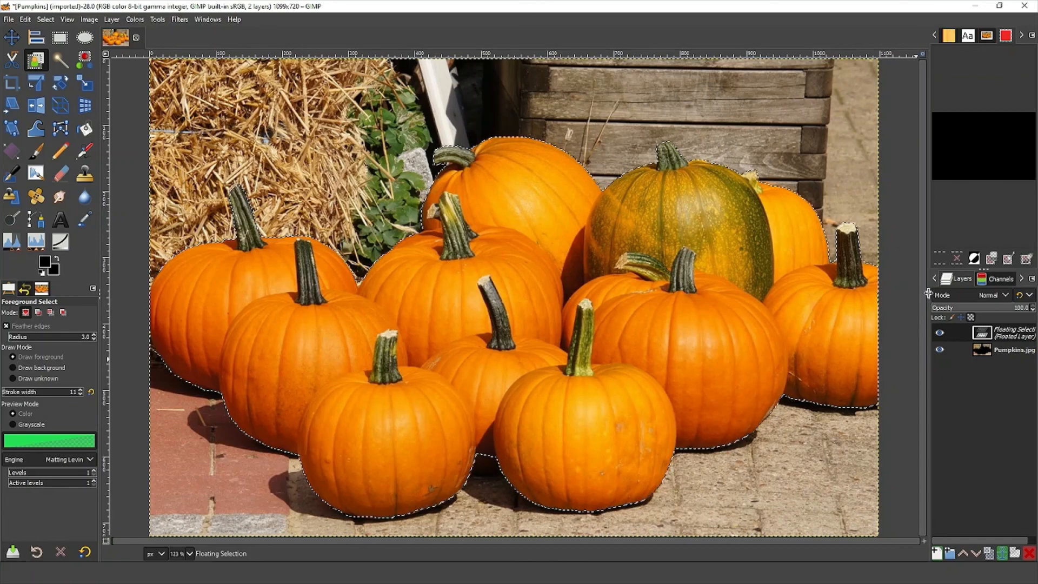
# Turn the floating selection into a new layer and hide the Pumpkins.jpg layer.
pyautogui.moveTo(928, 294); pyautogui.dragTo(833, 301)
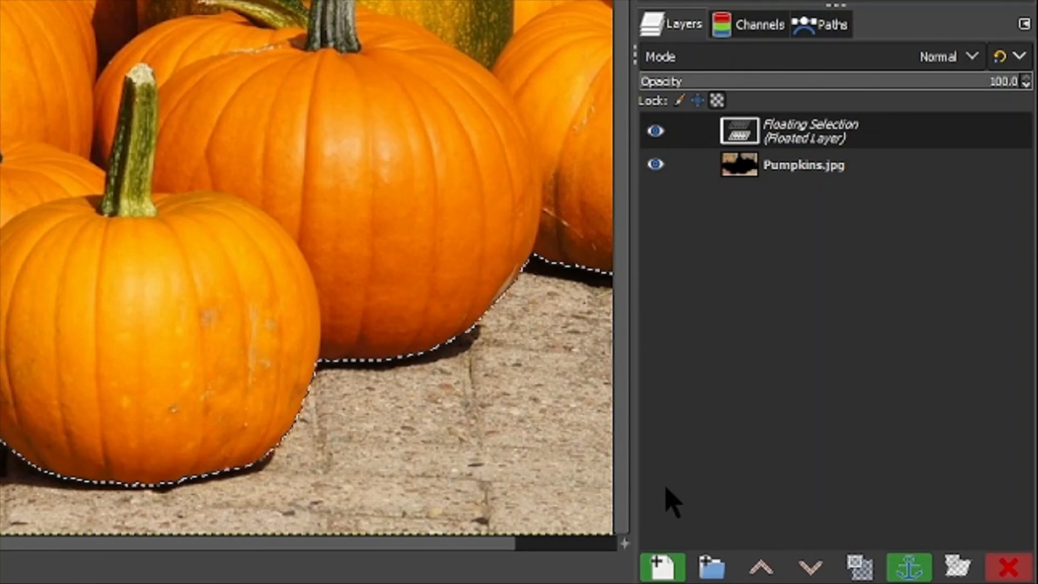
pyautogui.click(662, 572)
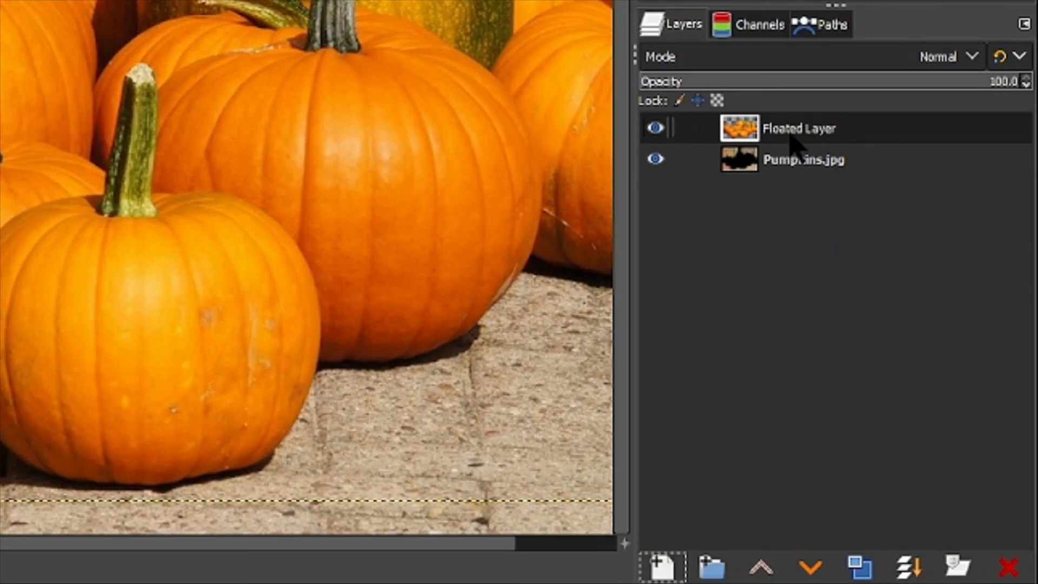
pyautogui.click(655, 159)
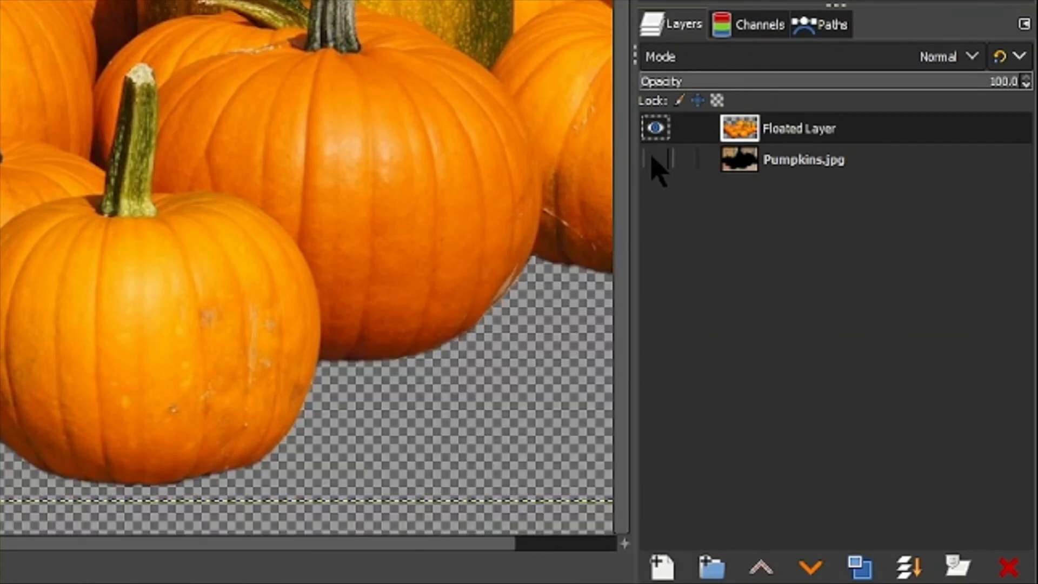